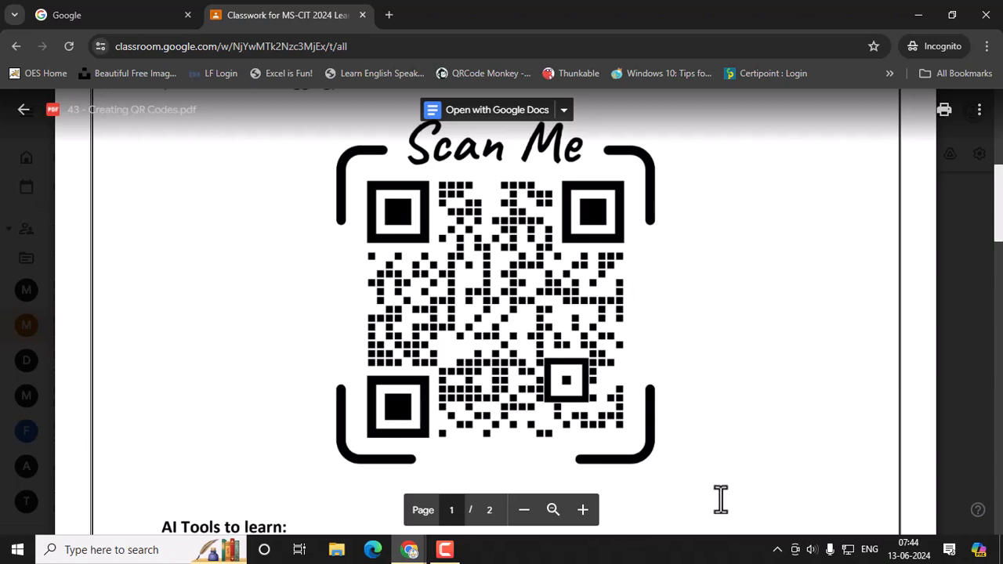
Step: Scroll the Creating QR Codes PDF to the Scan Me QR code on page 1
scroll(669, 460, "down", 2)
scroll(669, 459, "down", 2)
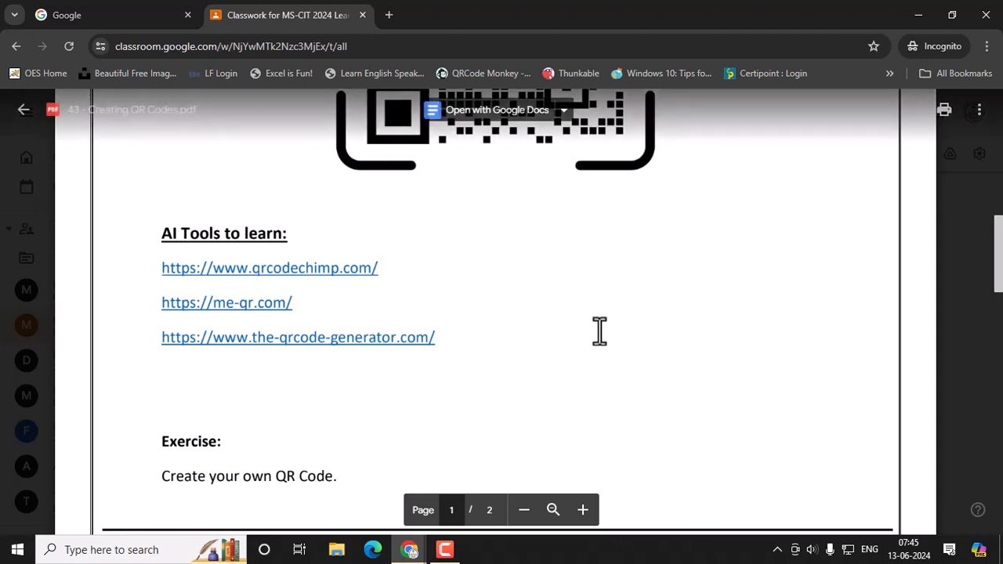
scroll(598, 331, "up", 1)
scroll(598, 330, "up", 2)
scroll(634, 293, "up", 1)
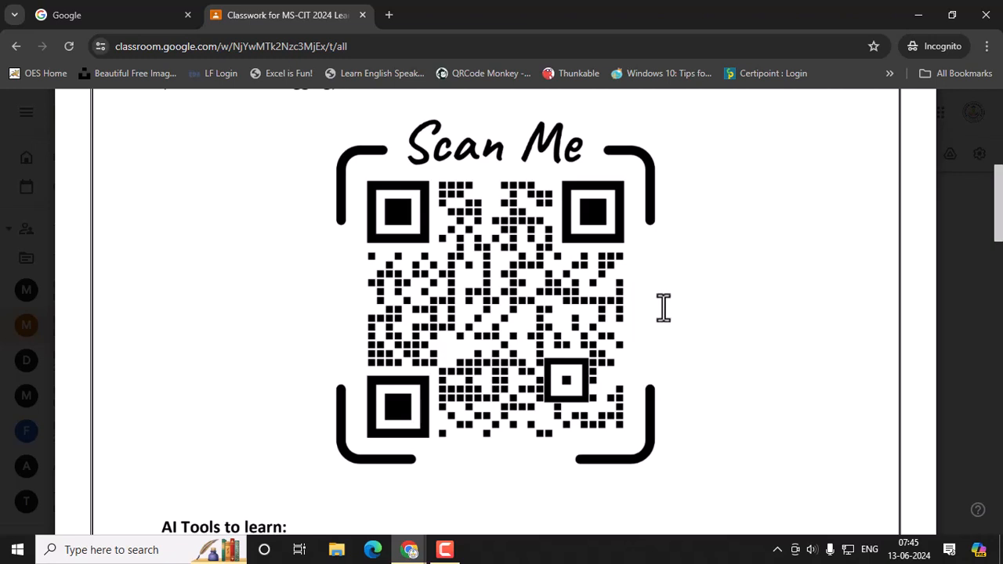
scroll(663, 307, "down", 4)
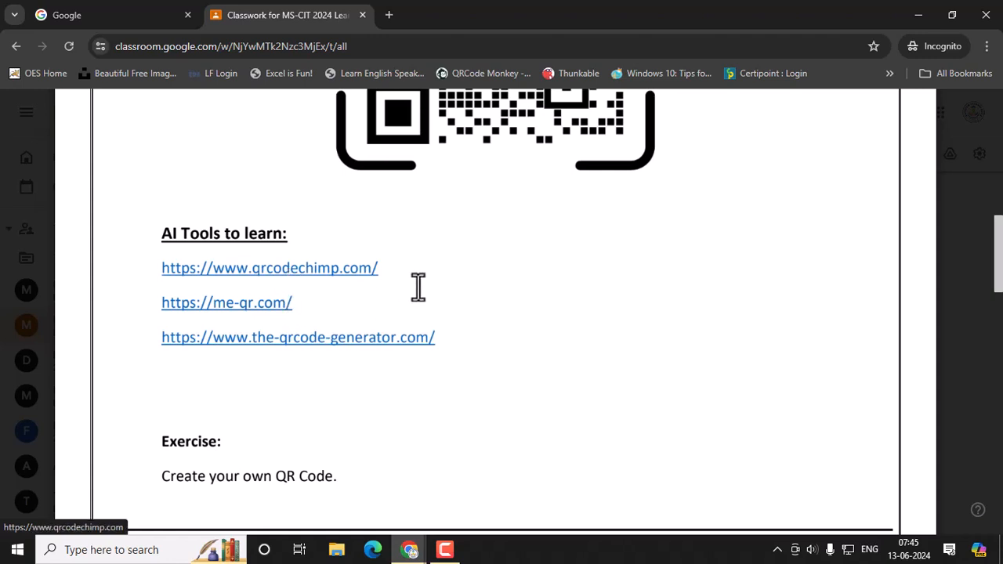
left_click_drag(399, 282, 160, 274)
key("ctrl+c")
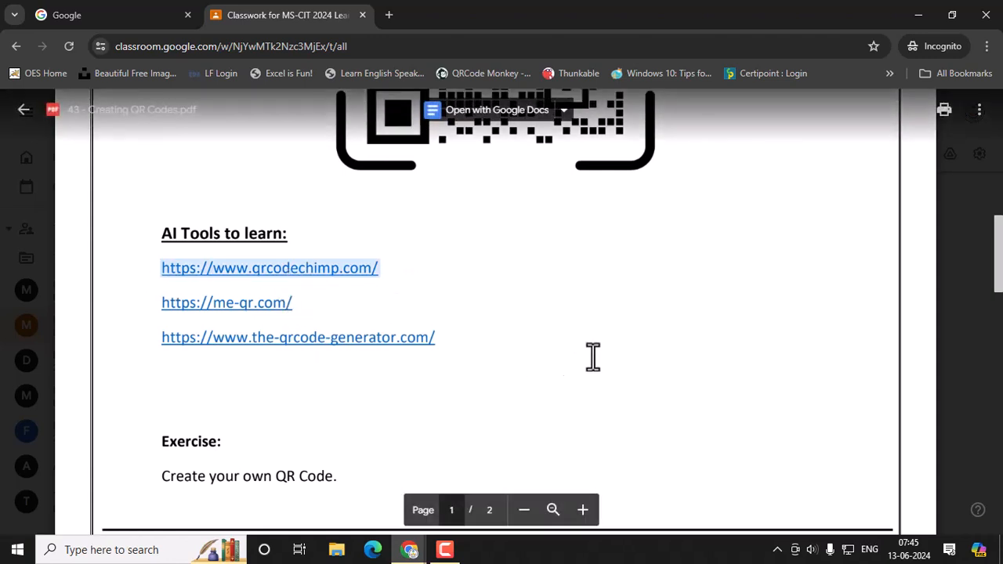
left_click(410, 549)
Step: Load qrcodechimp.com in the New Tab window and focus the empty Website or Page URL field
left_click(369, 507)
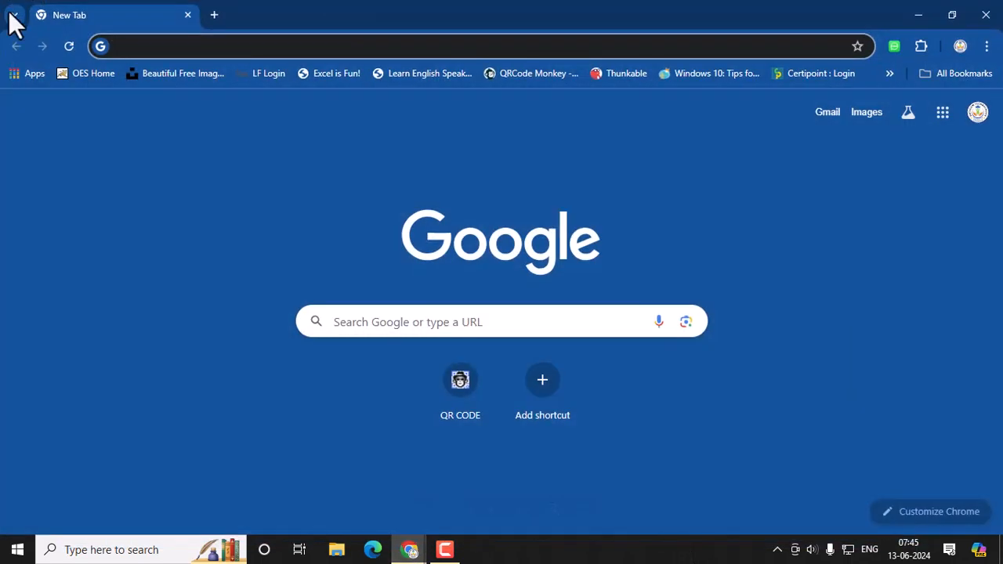
key("ctrl+v")
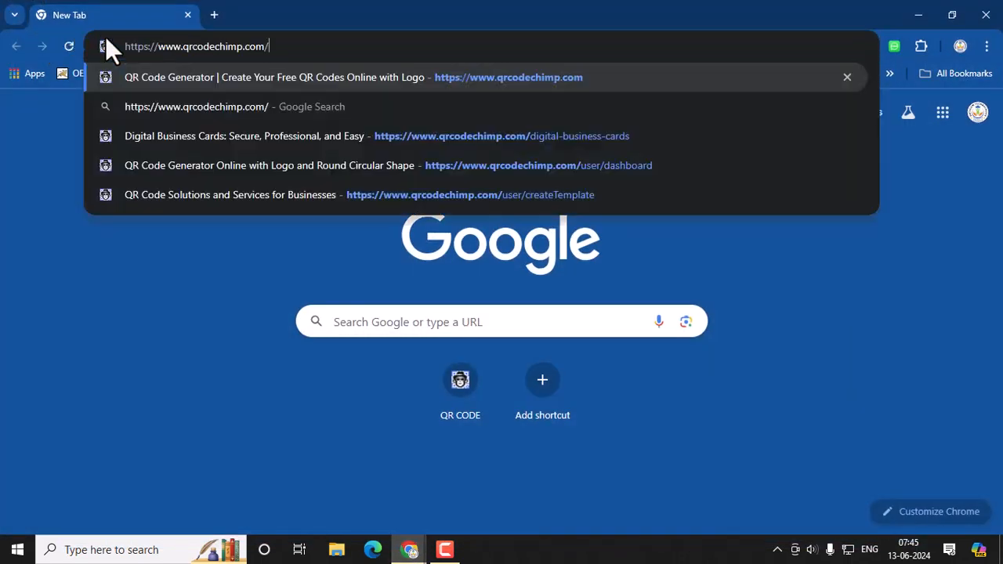
key("Return")
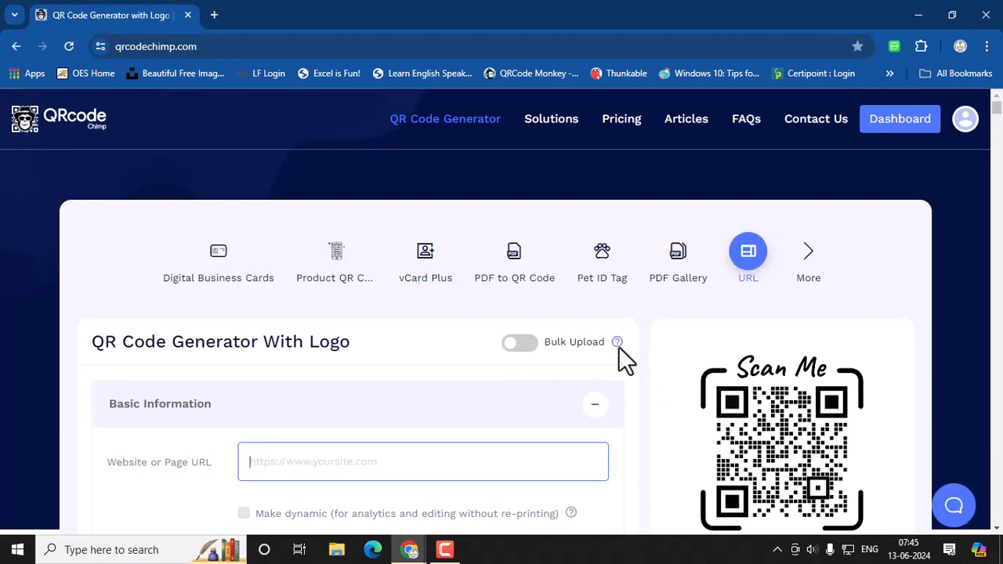
mouse_move(619, 347)
scroll(406, 415, "down", 1)
scroll(649, 421, "down", 1)
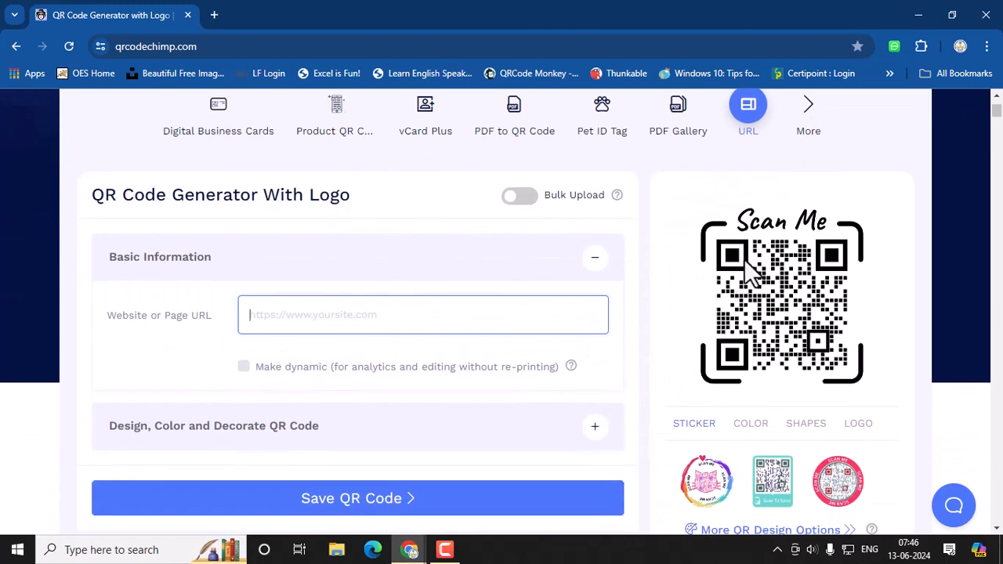
left_click(300, 314)
scroll(307, 294, "up", 2)
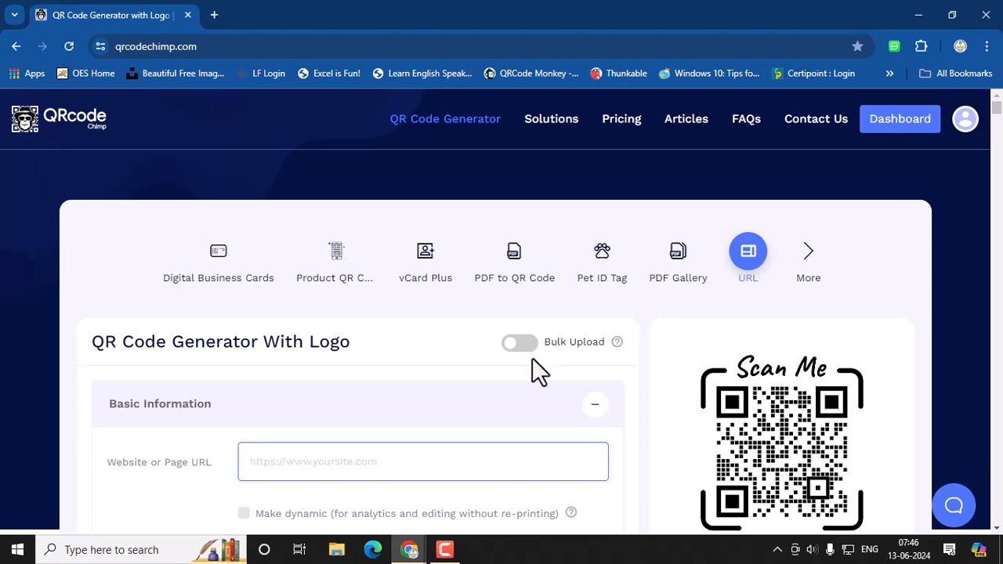
Step: Start a Digital Business Card and replace the default page URL slug with datacom
left_click(218, 265)
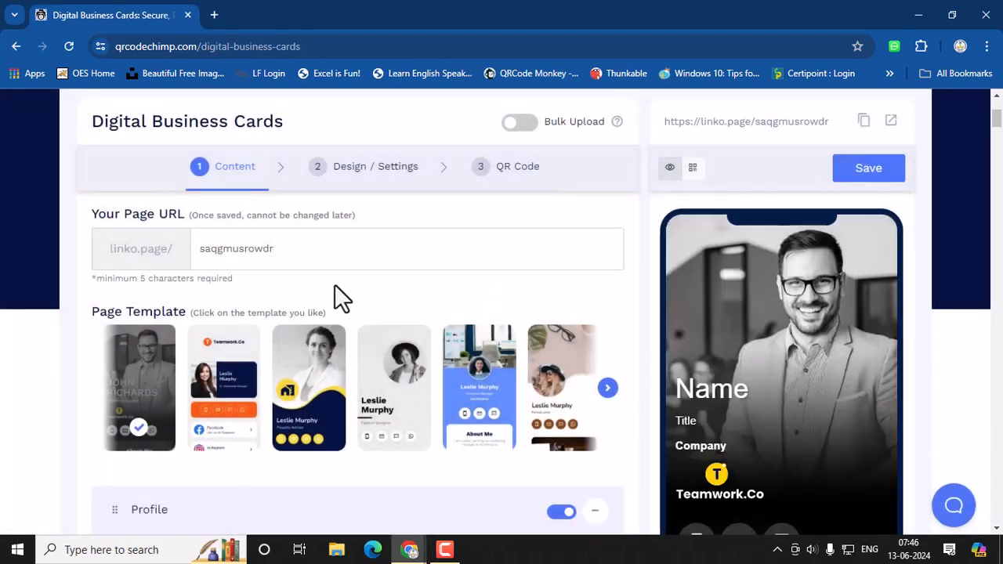
scroll(259, 253, "up", 2)
left_click(215, 398)
left_click_drag(271, 397, 179, 400)
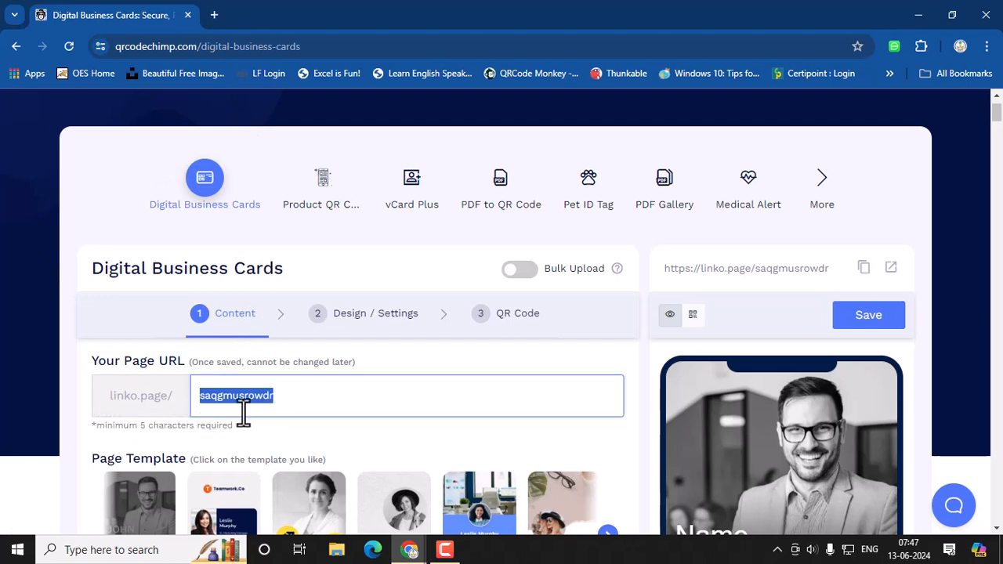
left_click_drag(273, 398, 224, 398)
key("BackSpace")
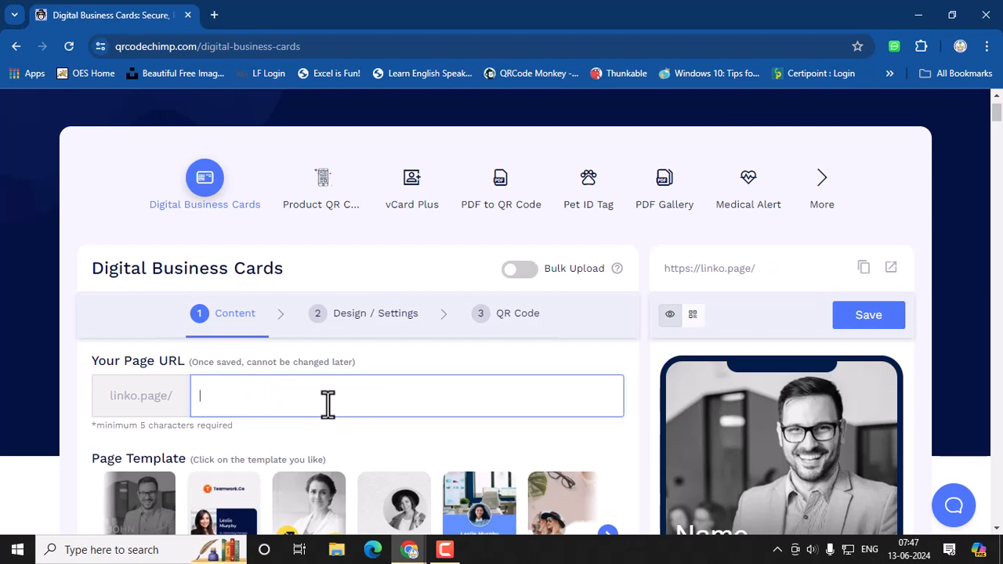
type("datacom")
Step: Page to the last set of templates and apply the yellow painted card template
scroll(253, 469, "down", 2)
left_click(609, 389)
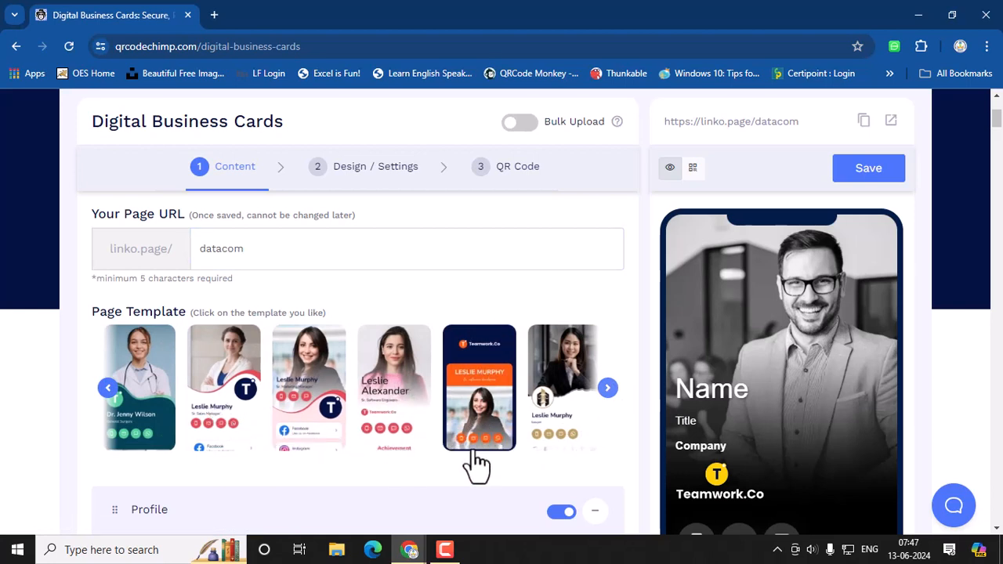
left_click(609, 388)
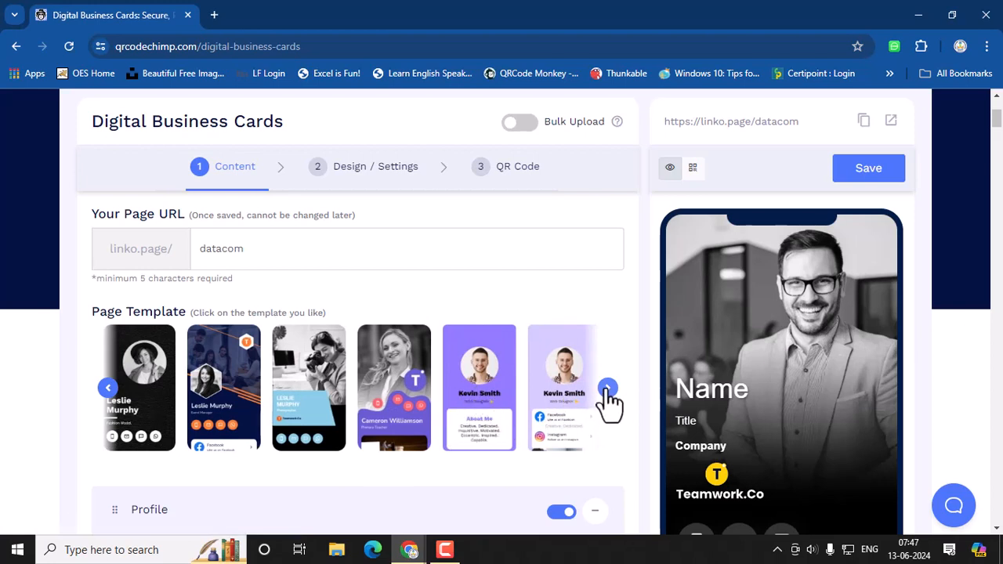
left_click(607, 390)
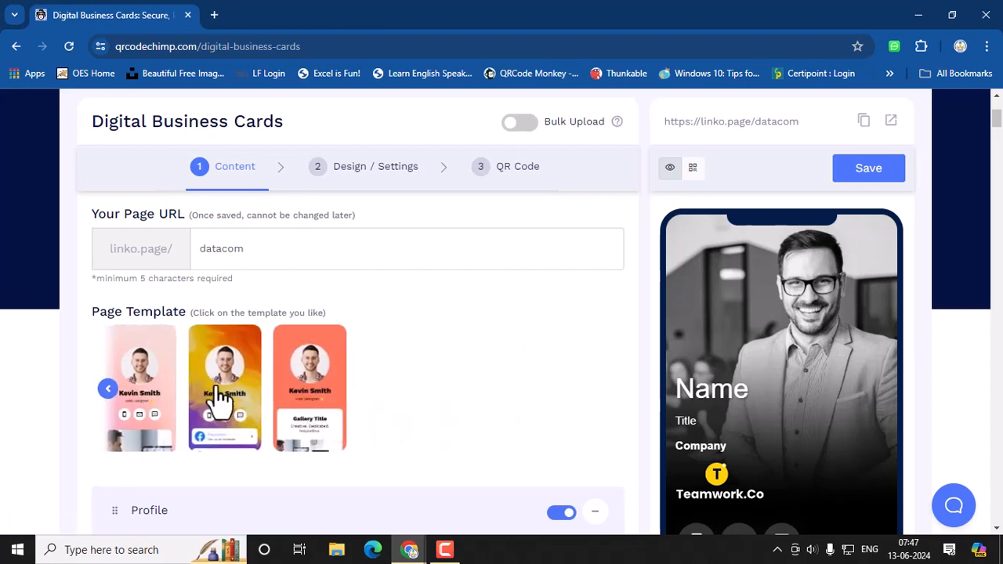
left_click(223, 396)
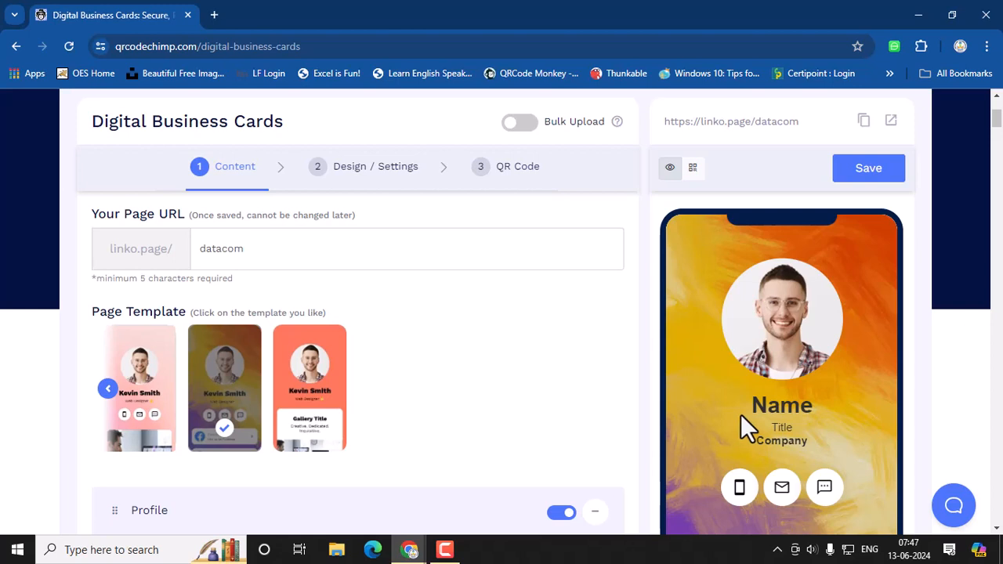
scroll(347, 385, "down", 2)
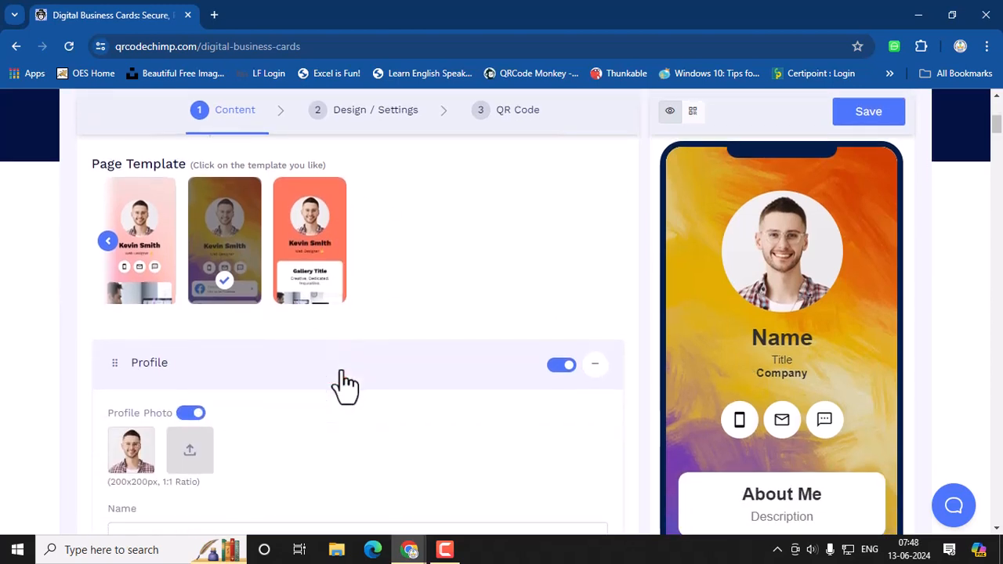
scroll(337, 376, "down", 1)
scroll(291, 396, "down", 1)
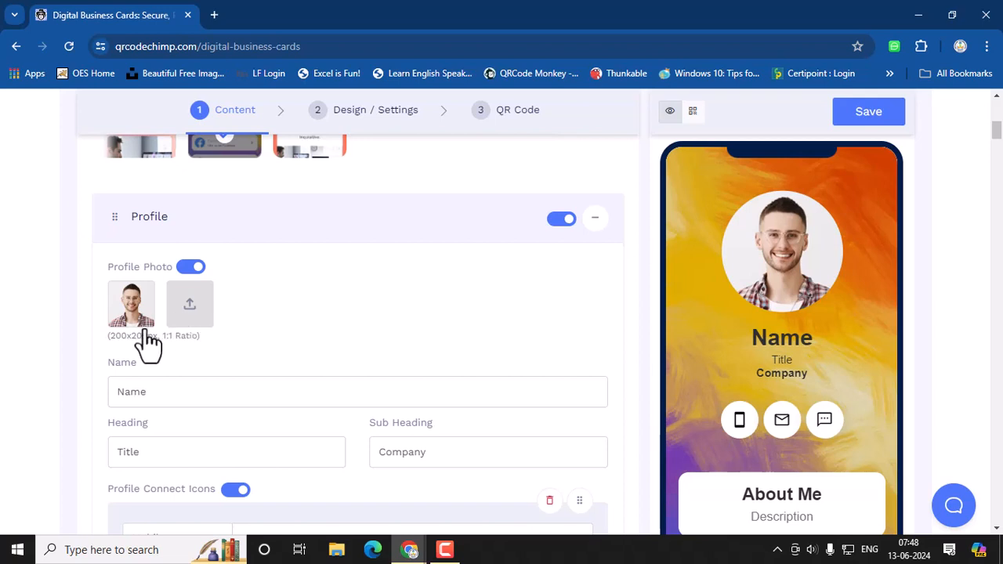
scroll(148, 342, "down", 2)
left_click(171, 249)
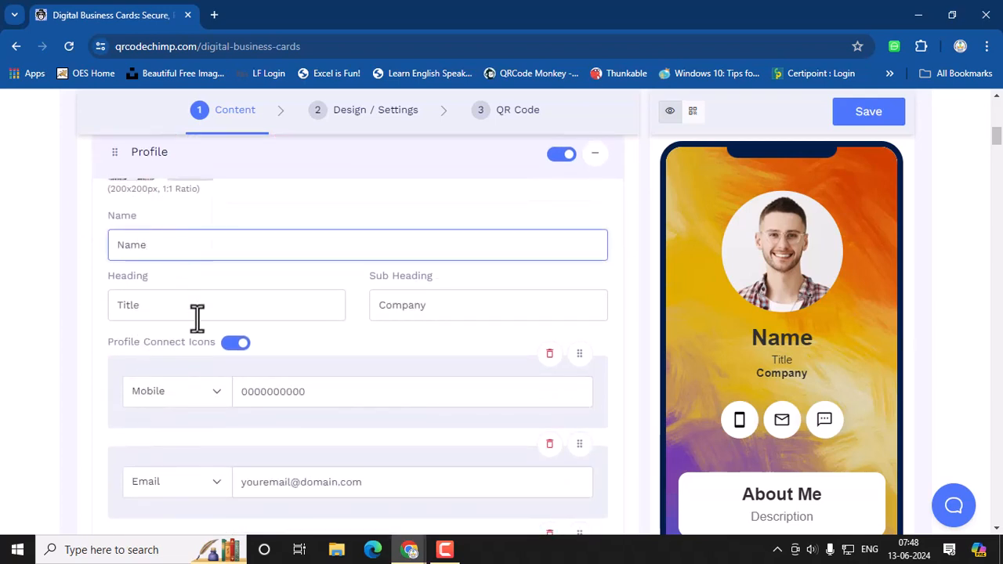
left_click(197, 315)
left_click(442, 312)
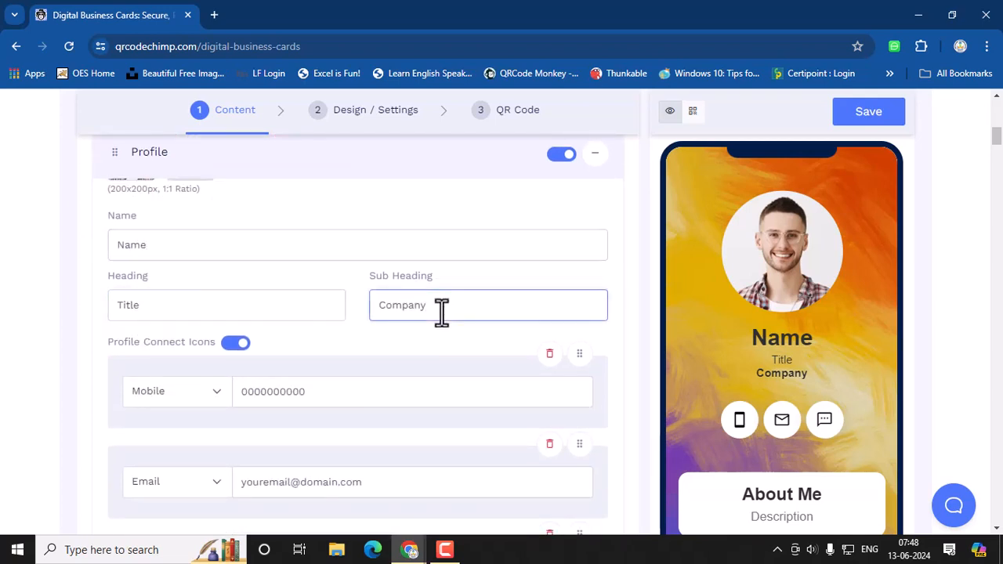
scroll(327, 385, "down", 1)
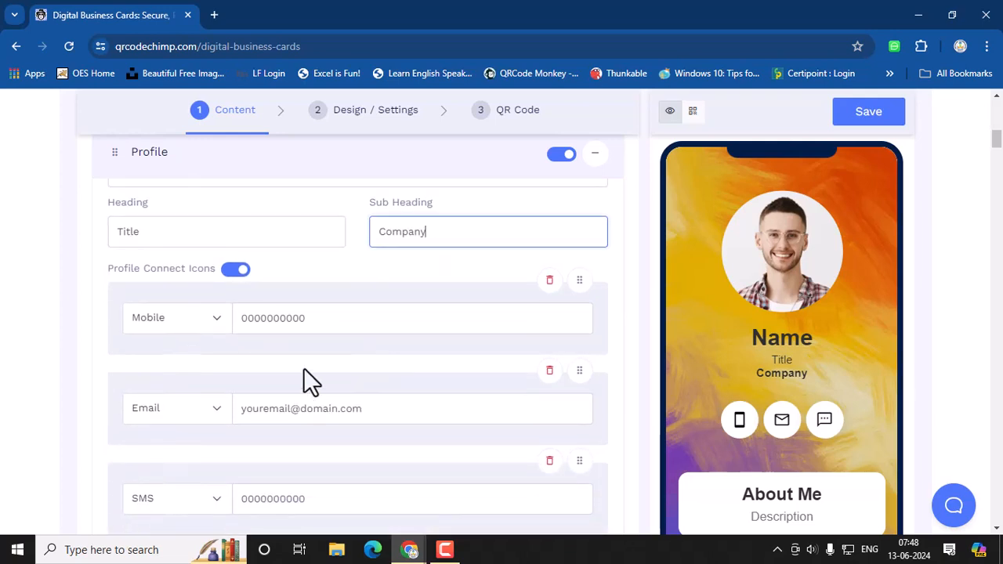
left_click_drag(342, 324, 227, 325)
left_click_drag(365, 410, 239, 408)
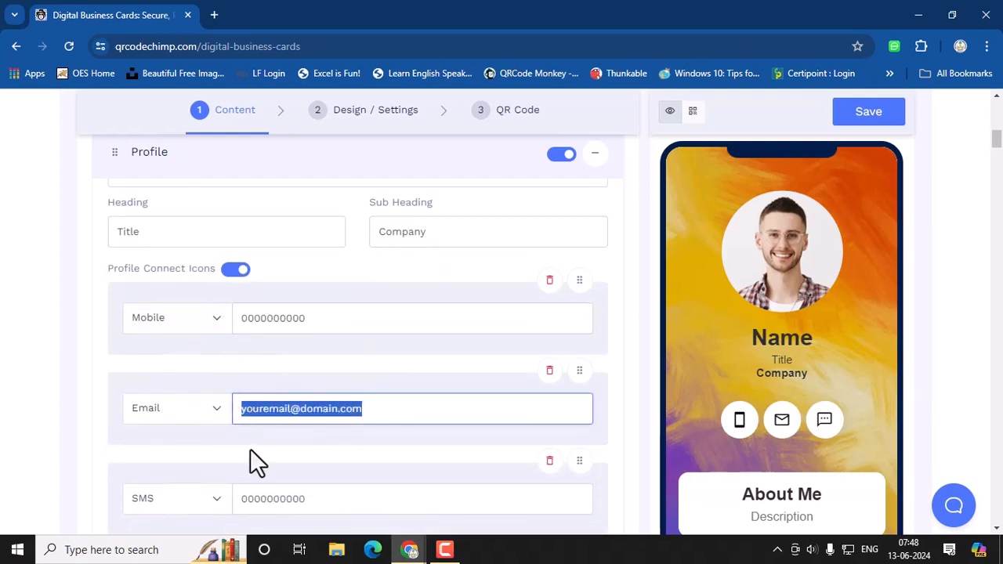
scroll(251, 451, "down", 2)
left_click_drag(325, 360, 268, 354)
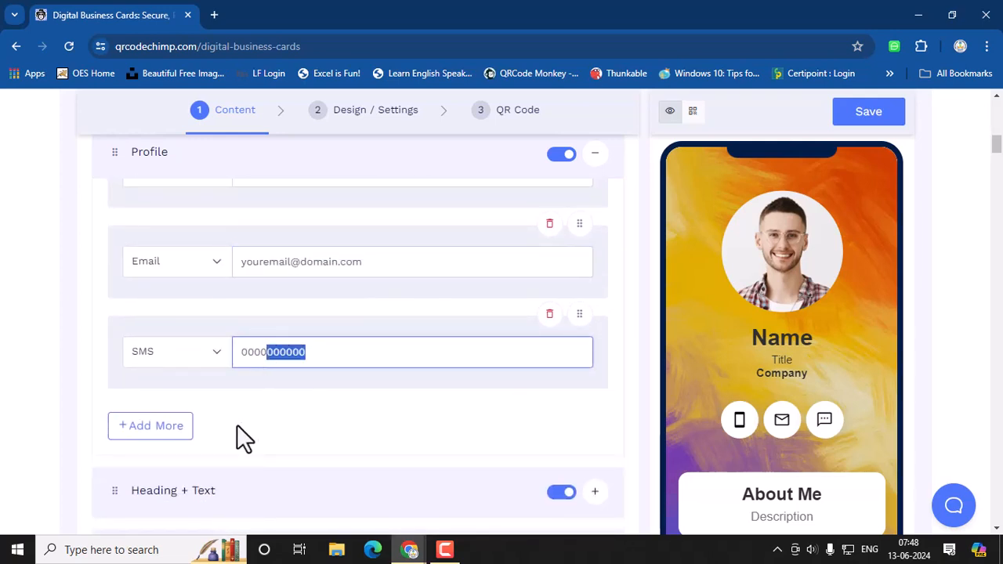
scroll(237, 424, "down", 2)
scroll(236, 424, "down", 1)
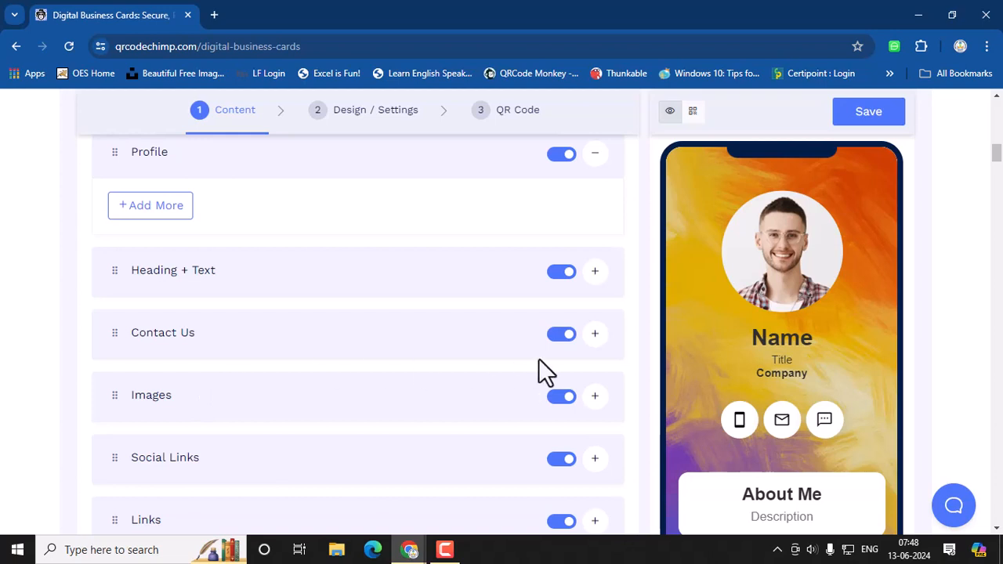
Step: Expand the Contact Us and Images sections and scroll through their default fields
left_click(595, 335)
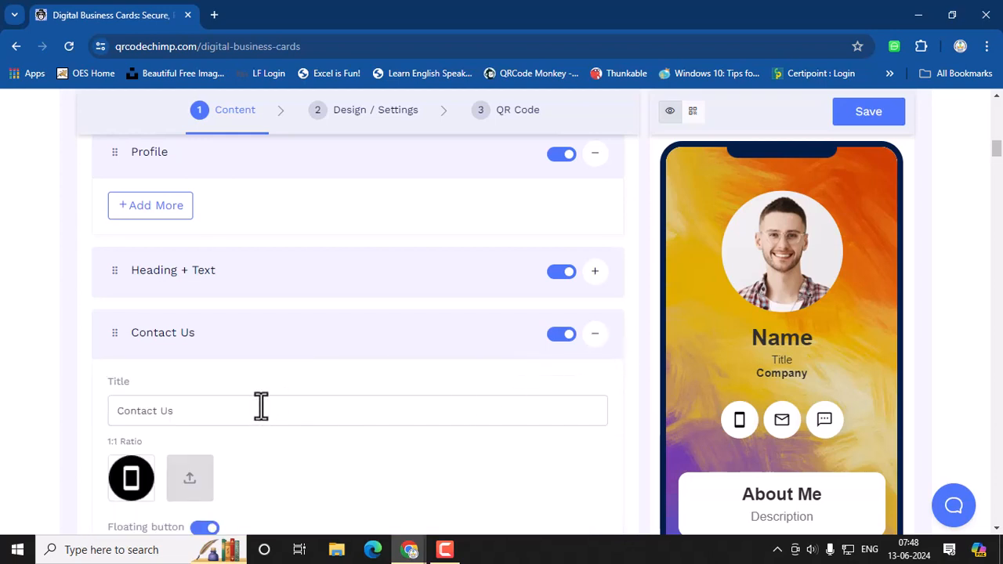
scroll(188, 337, "down", 1)
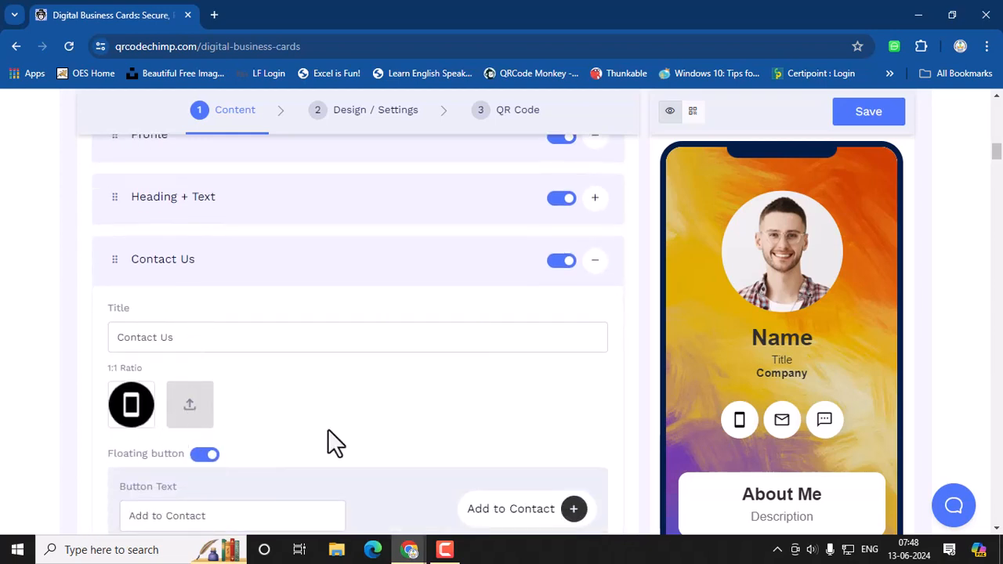
scroll(329, 439, "down", 2)
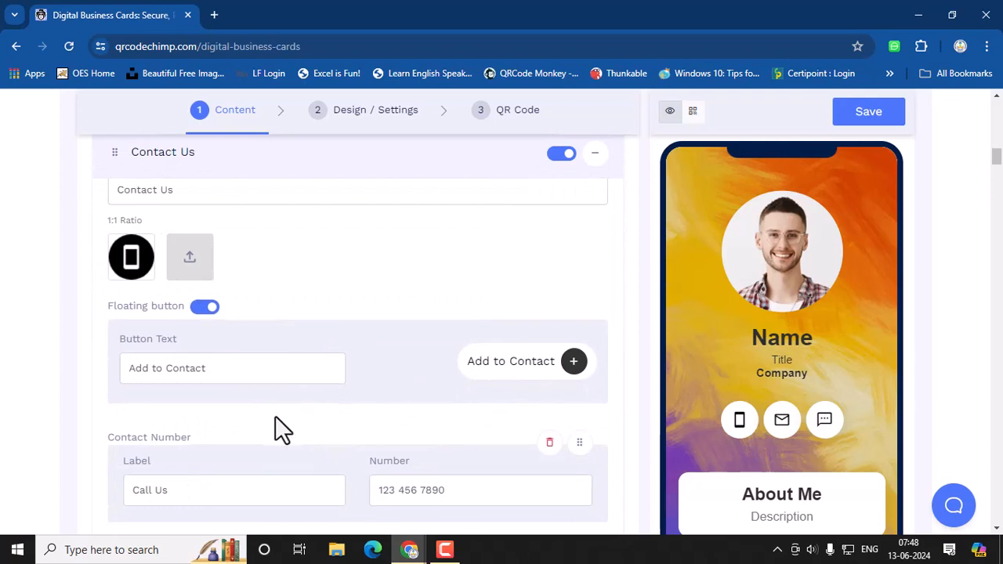
scroll(275, 415, "down", 3)
scroll(275, 417, "down", 6)
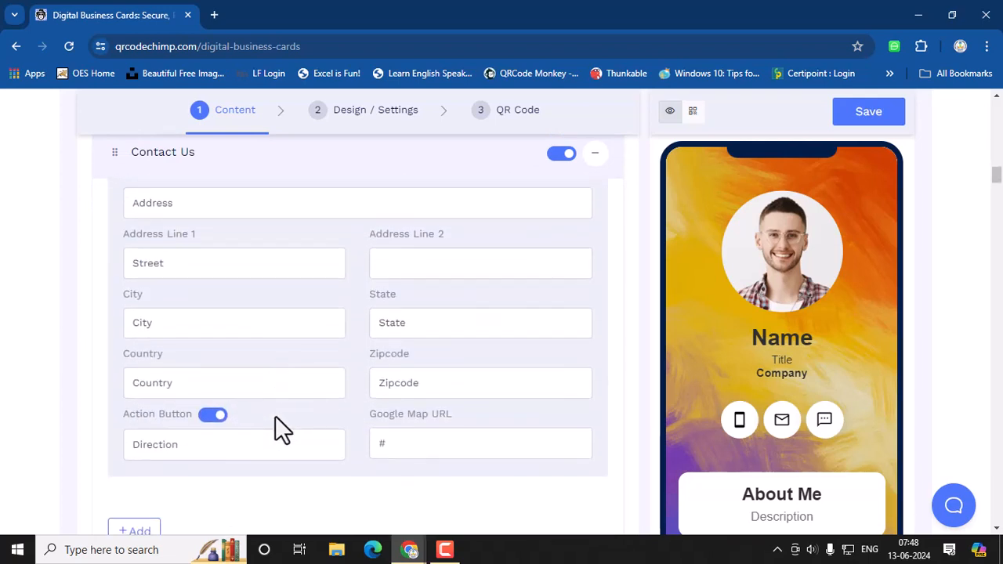
scroll(281, 430, "down", 1)
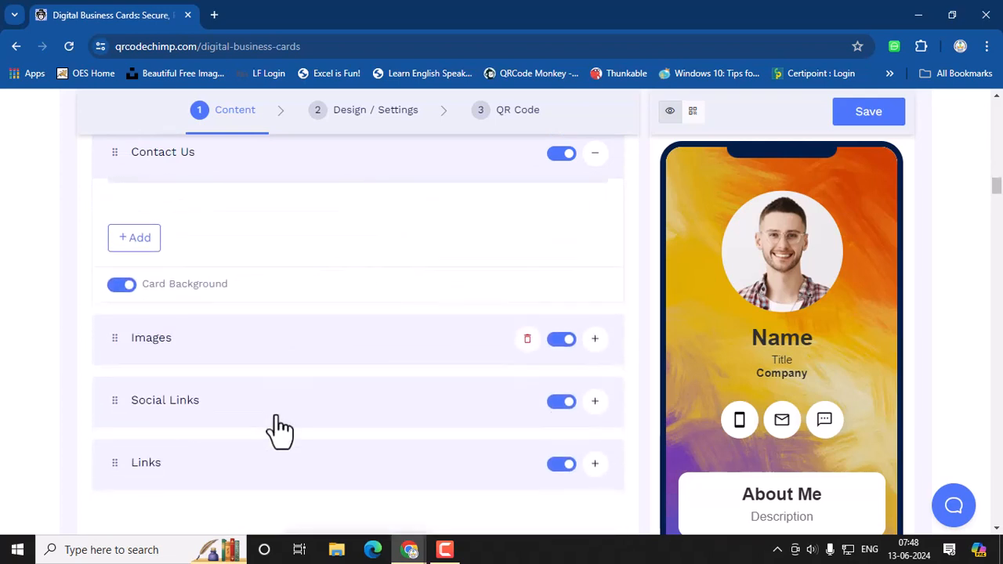
left_click(595, 338)
scroll(421, 406, "down", 2)
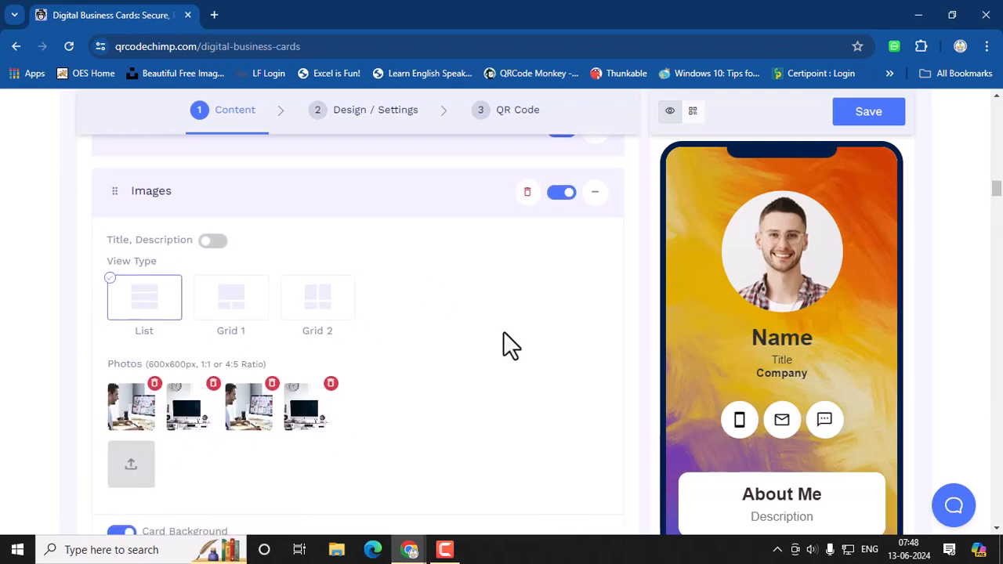
scroll(511, 345, "down", 3)
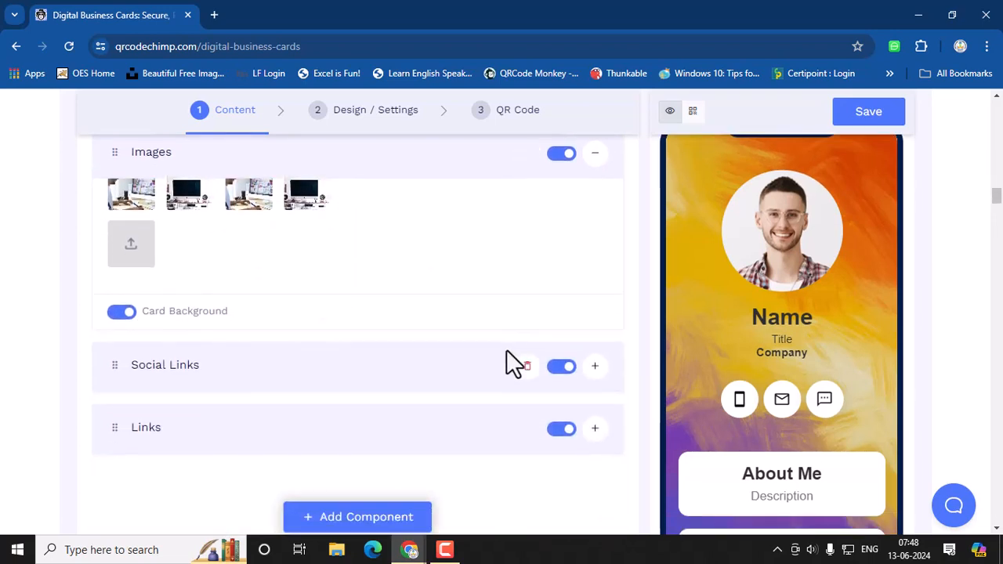
Step: Expand the Social Links and Links sections and review their fields and the phone preview
left_click(595, 366)
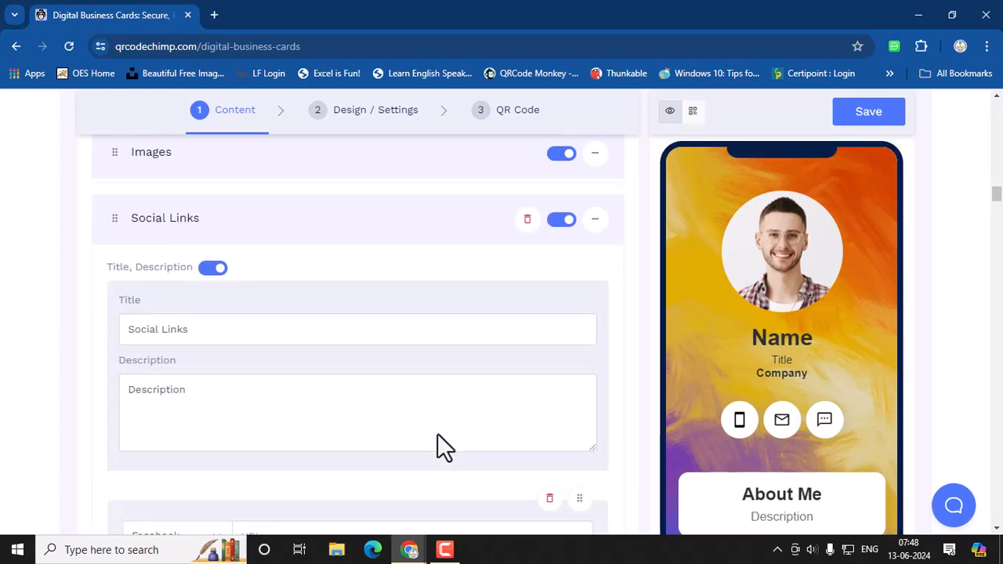
scroll(342, 367, "down", 5)
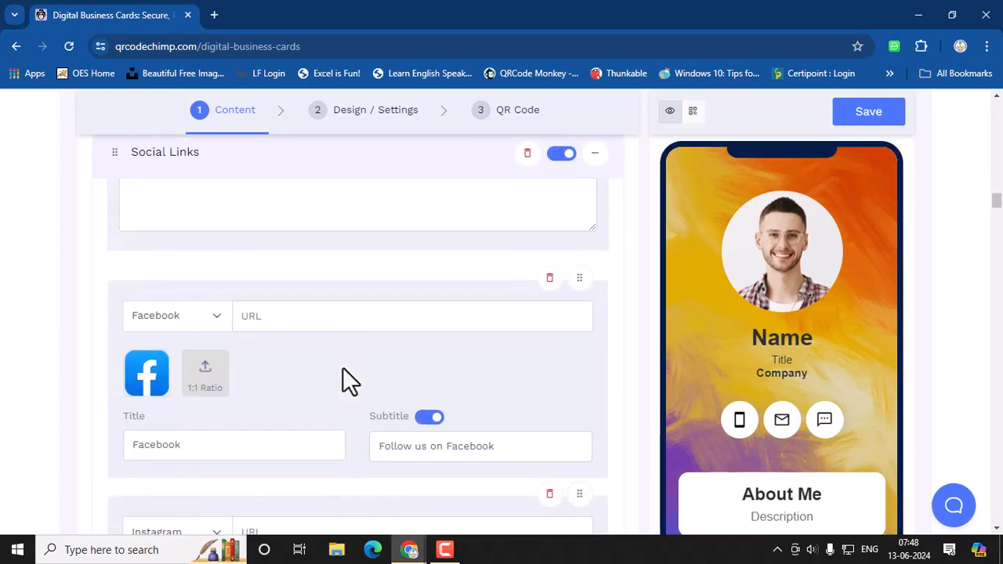
scroll(343, 366, "down", 3)
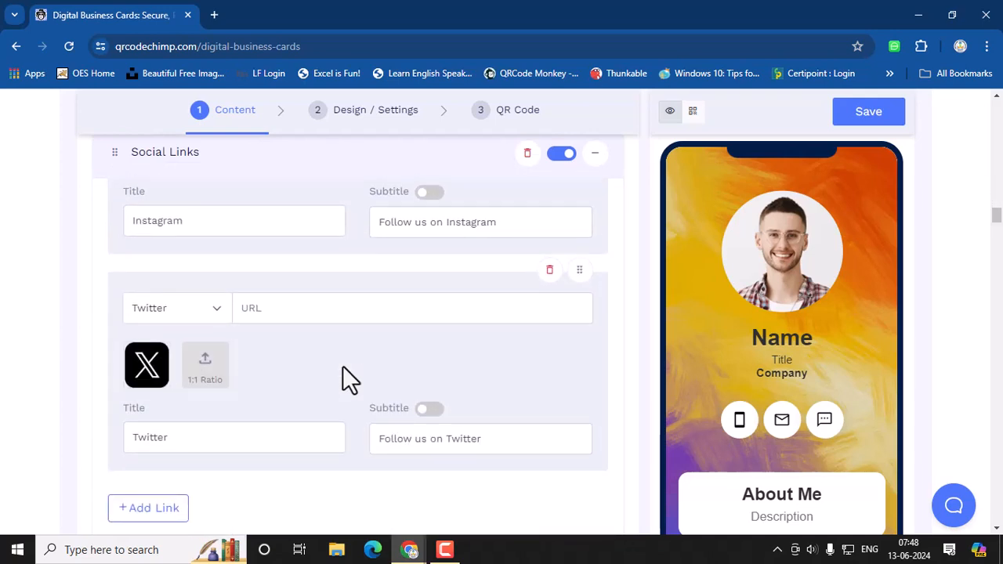
scroll(342, 367, "down", 1)
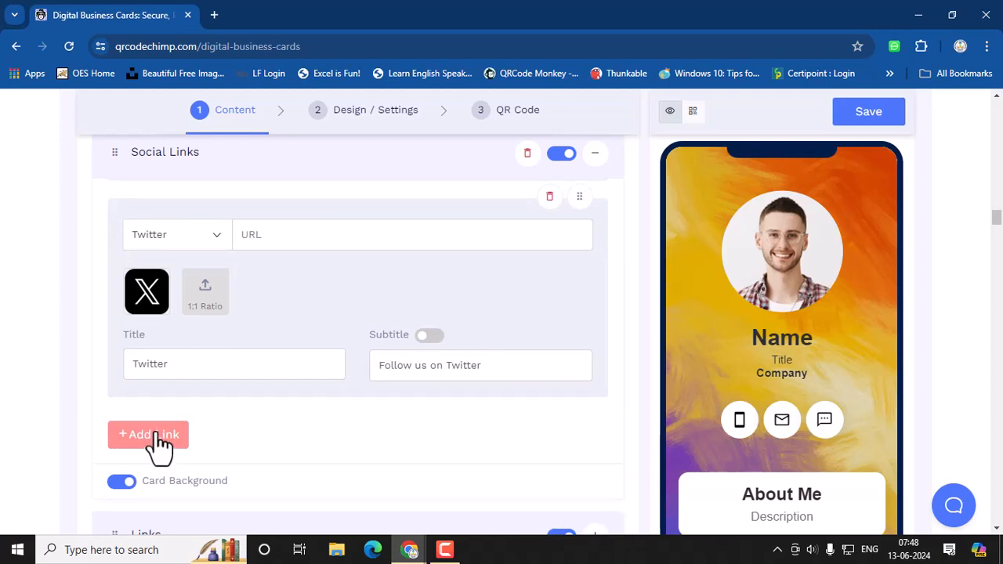
scroll(282, 376, "down", 3)
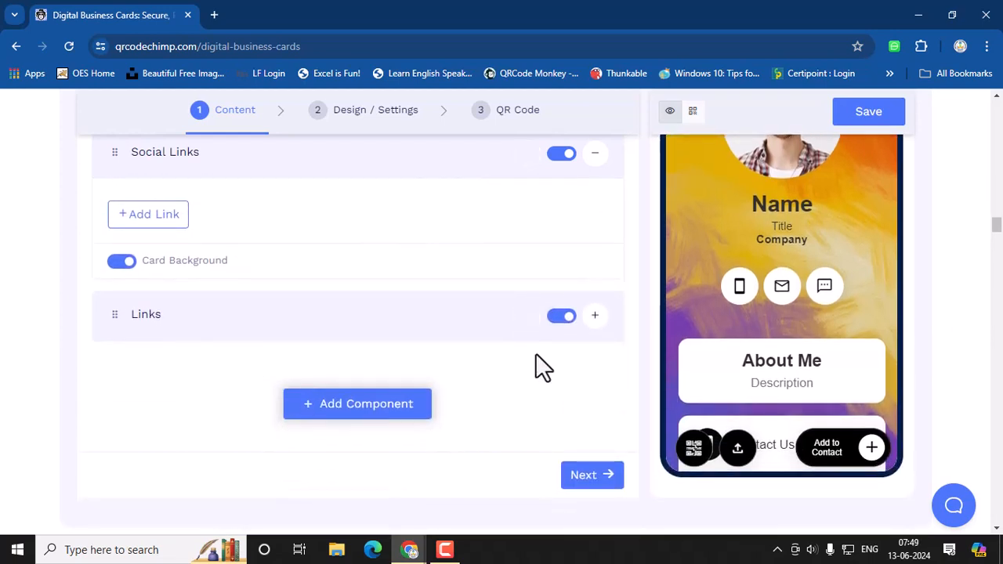
left_click(595, 316)
scroll(282, 424, "down", 1)
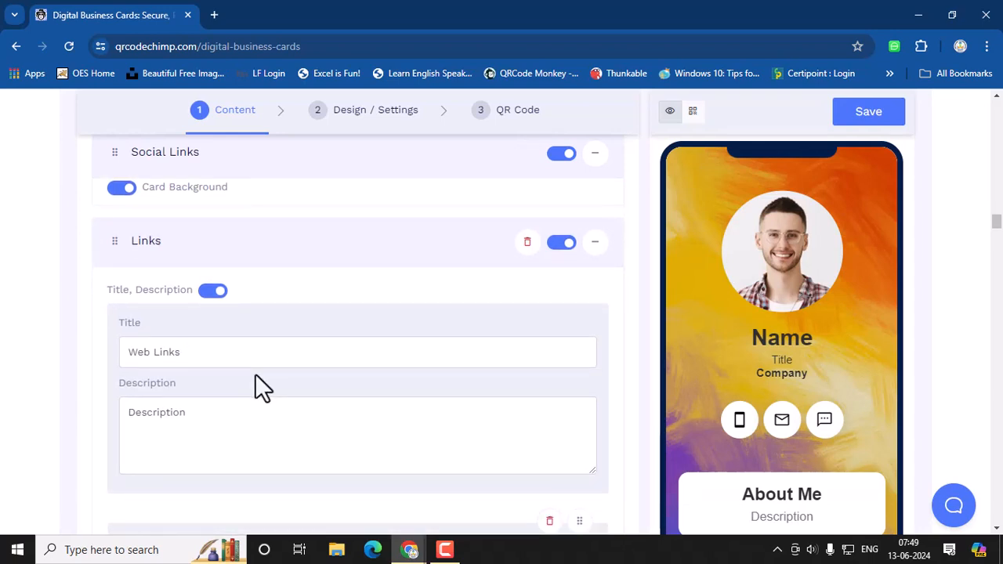
scroll(254, 373, "up", 5)
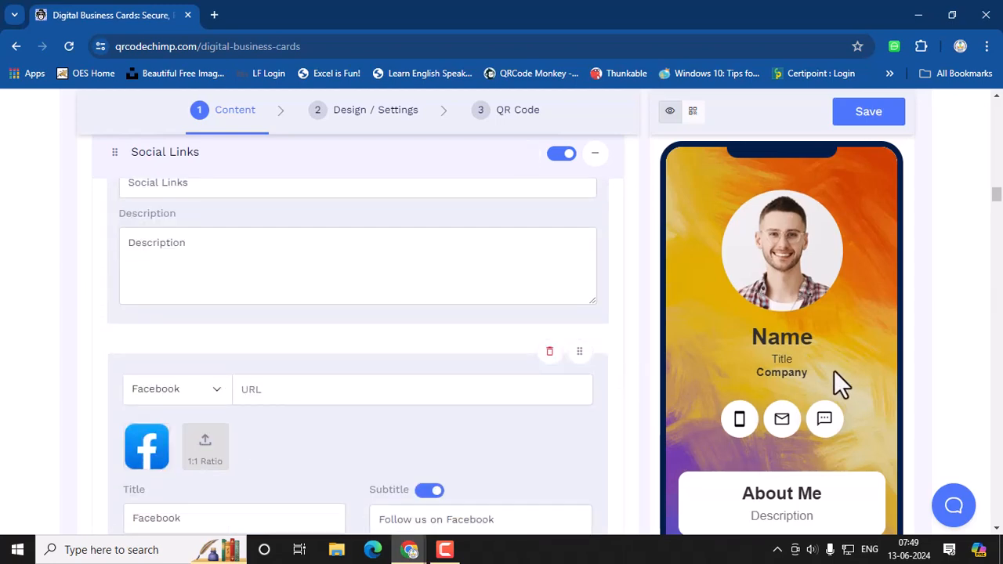
scroll(834, 373, "down", 3)
scroll(766, 270, "down", 8)
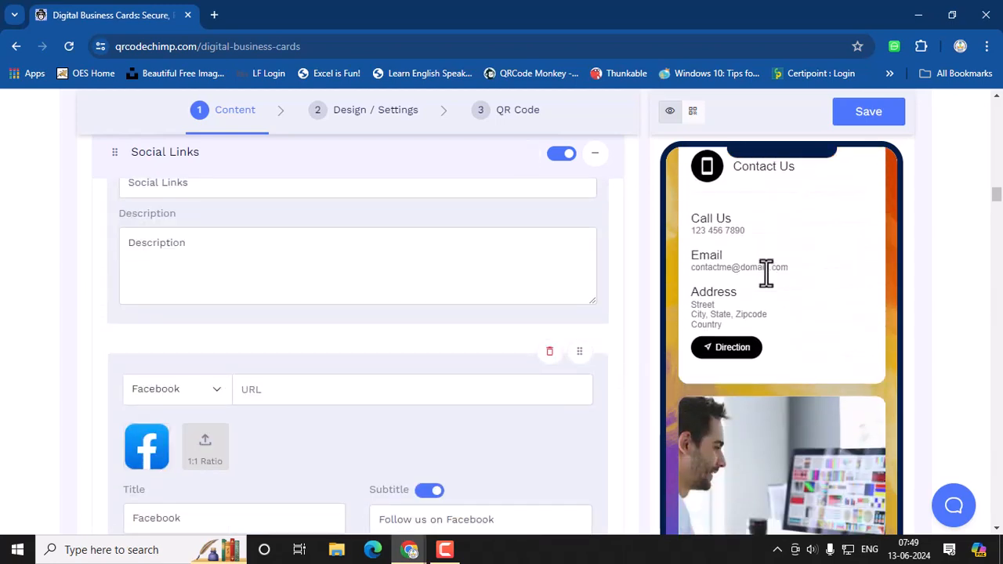
scroll(778, 325, "down", 6)
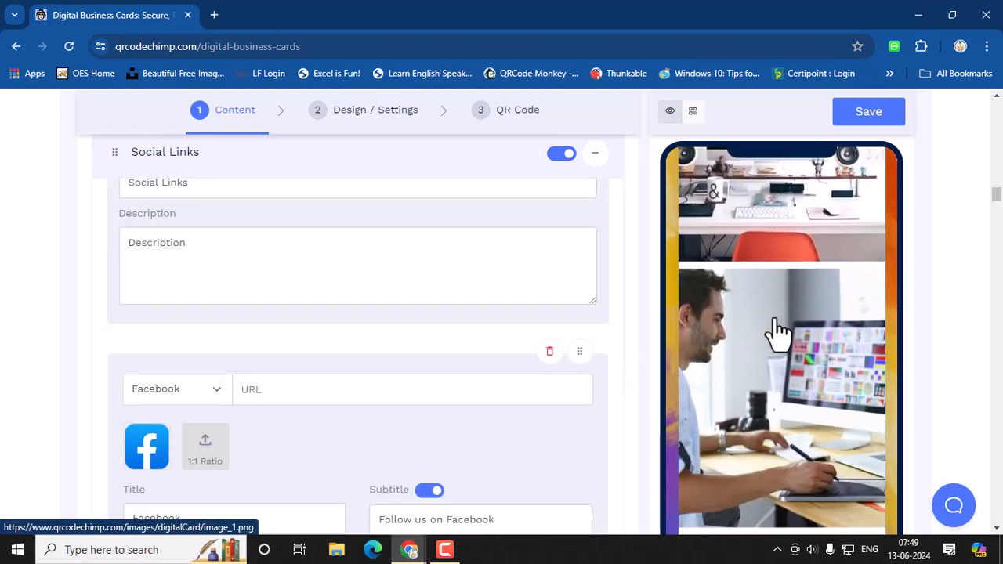
scroll(430, 375, "up", 10)
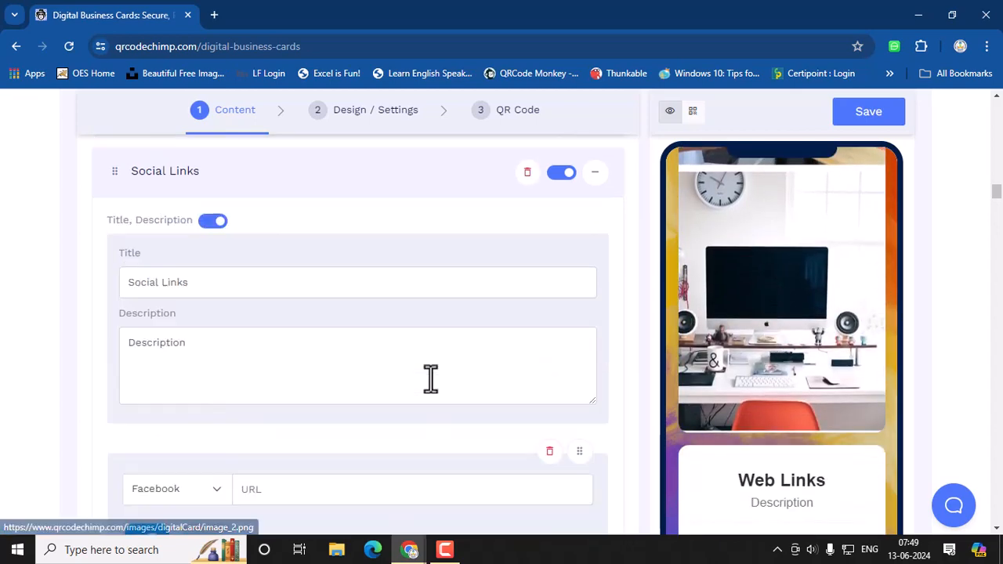
scroll(430, 375, "up", 15)
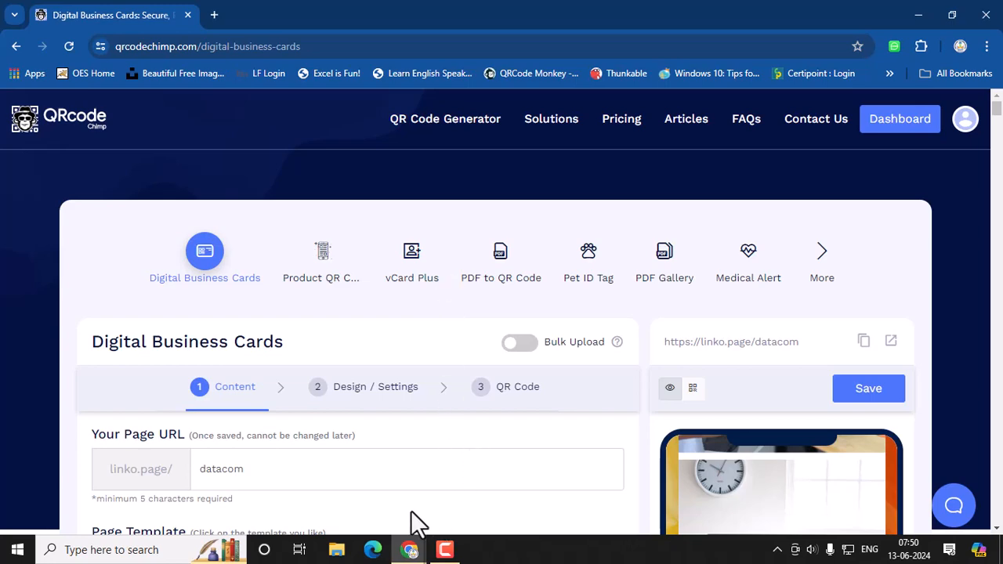
mouse_move(410, 548)
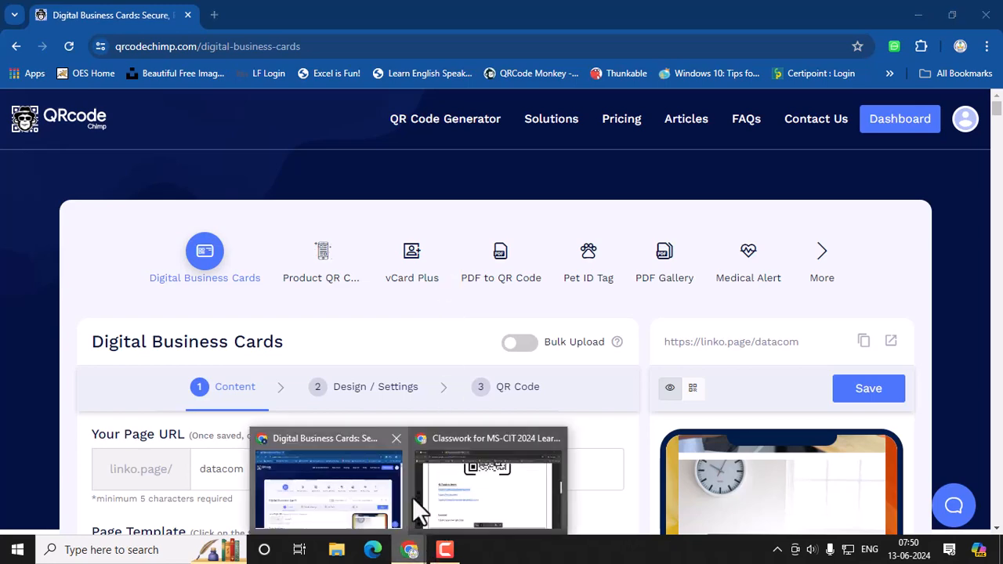
Step: Copy the me-qr.com link from the Classroom handout and return to the QRCode Chimp window's address bar
left_click(488, 490)
left_click_drag(302, 308, 160, 304)
key("ctrl+c")
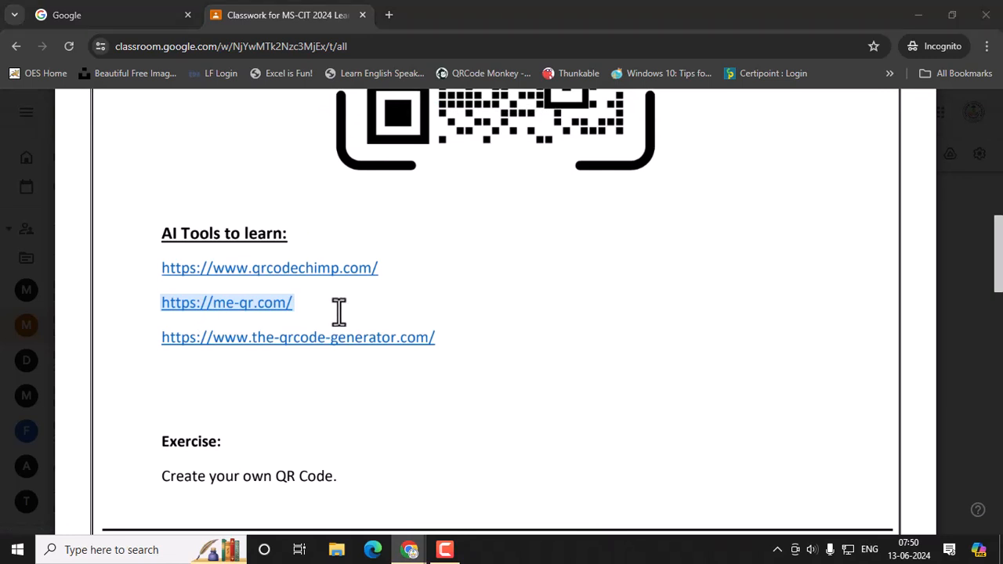
key("alt+Tab")
left_click(299, 46)
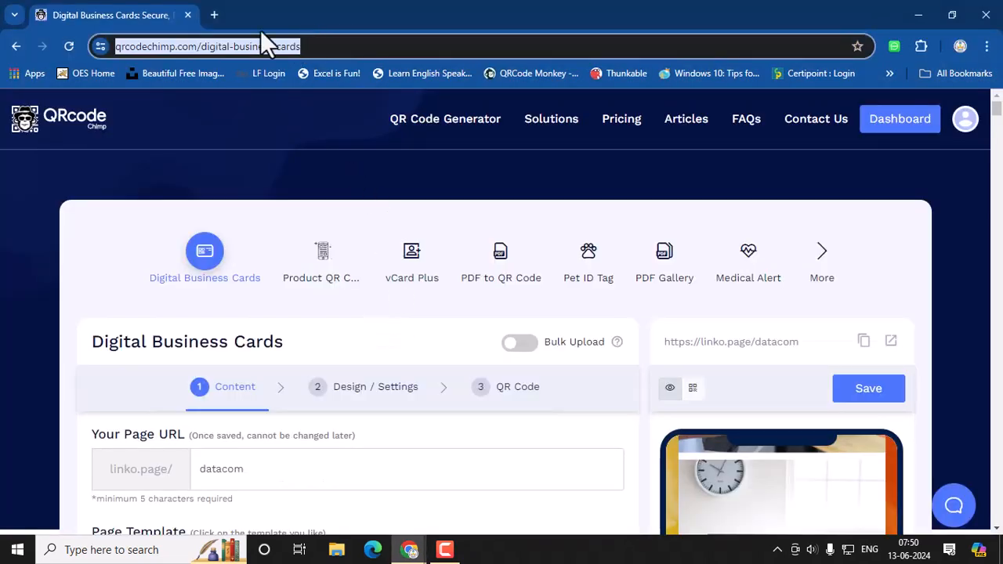
Step: Open me-qr.com in a new tab and start a URL link QR code
left_click(217, 14)
left_click(231, 41)
key("ctrl+v")
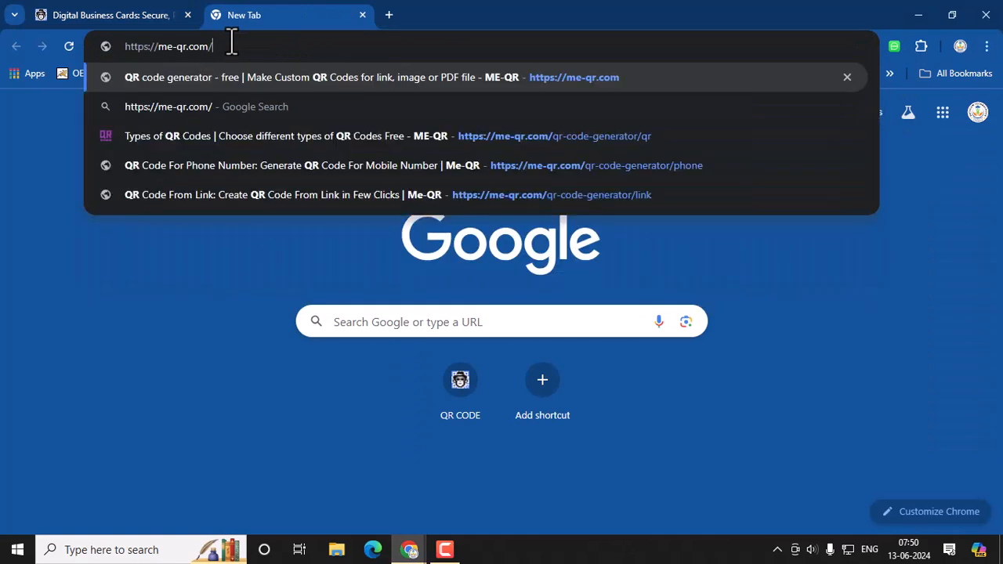
key("Return")
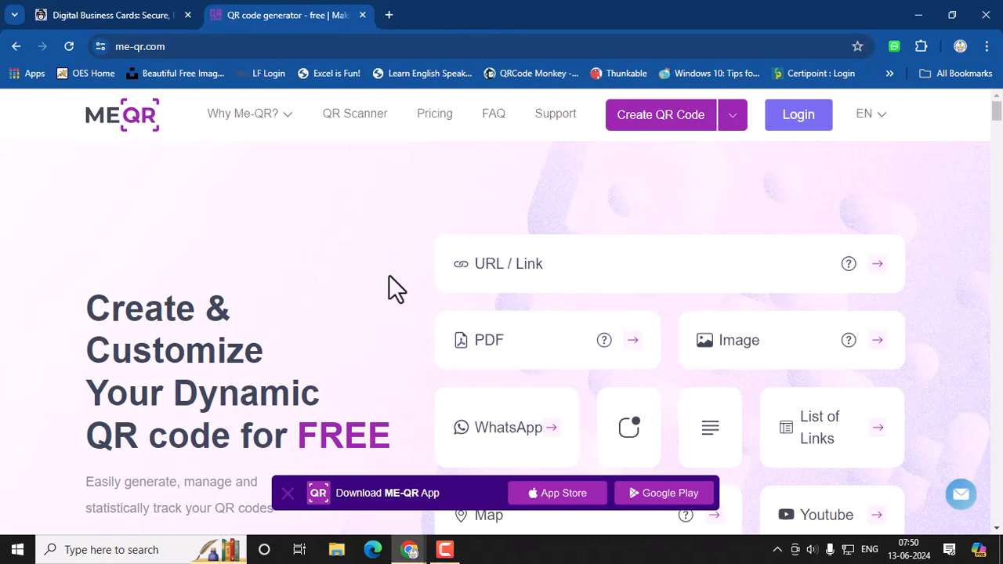
left_click(573, 271)
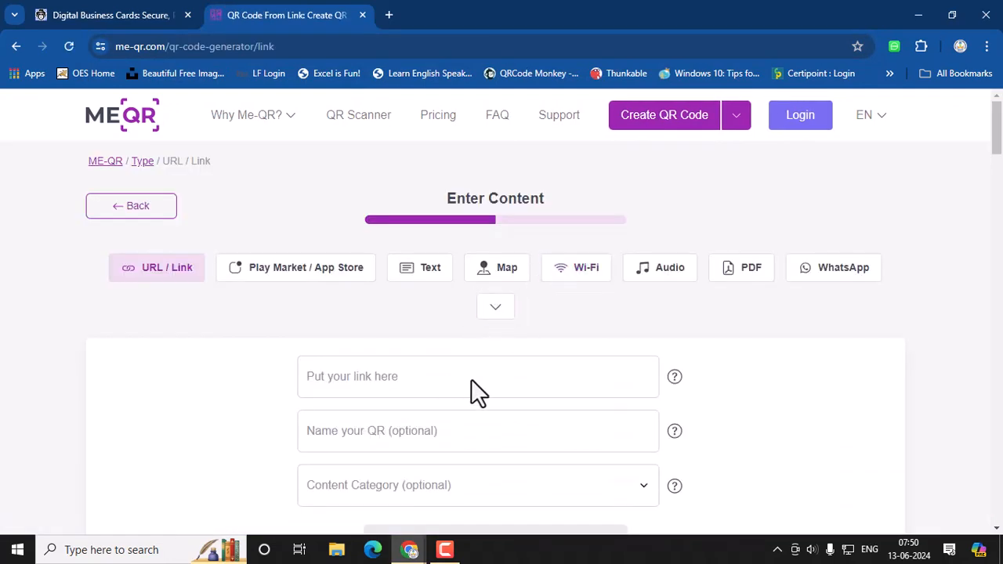
scroll(404, 383, "down", 2)
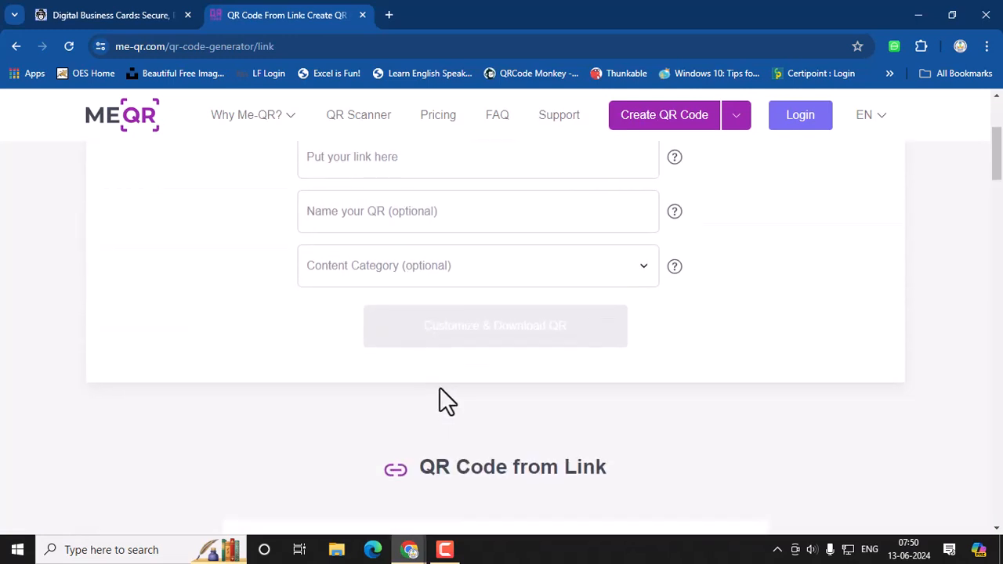
scroll(487, 411, "up", 2)
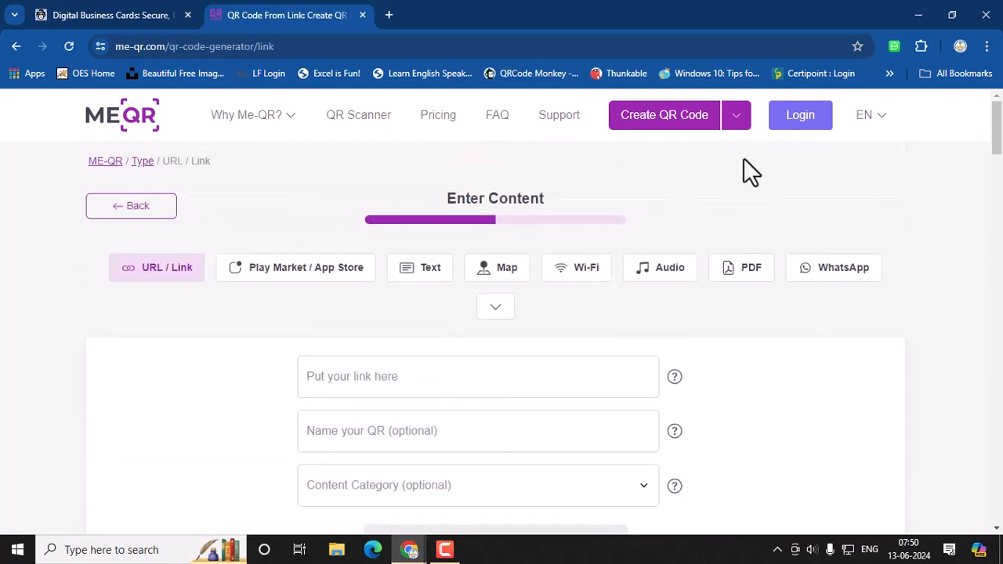
Step: Sign in to ME-QR with the company Google account
left_click(801, 119)
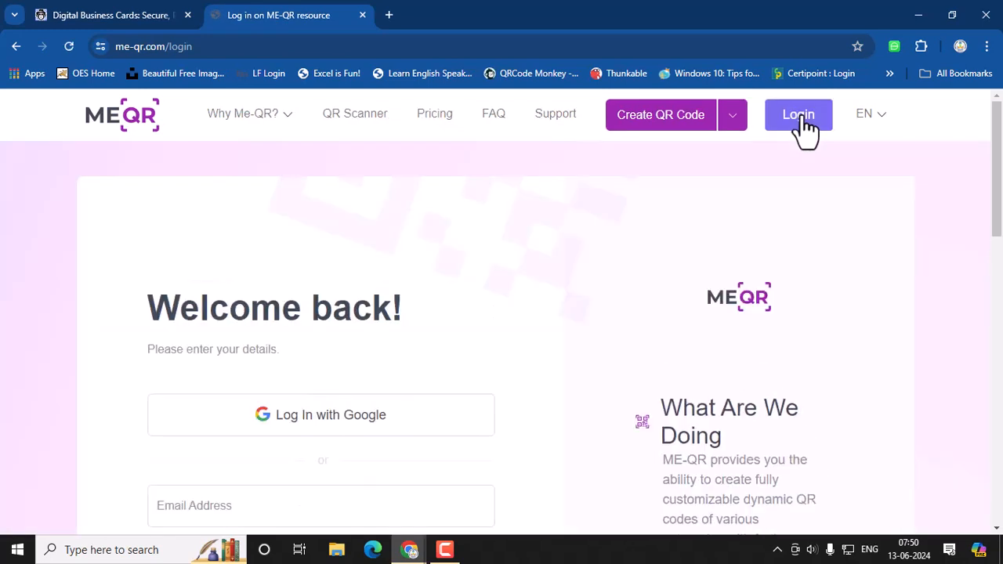
left_click(338, 429)
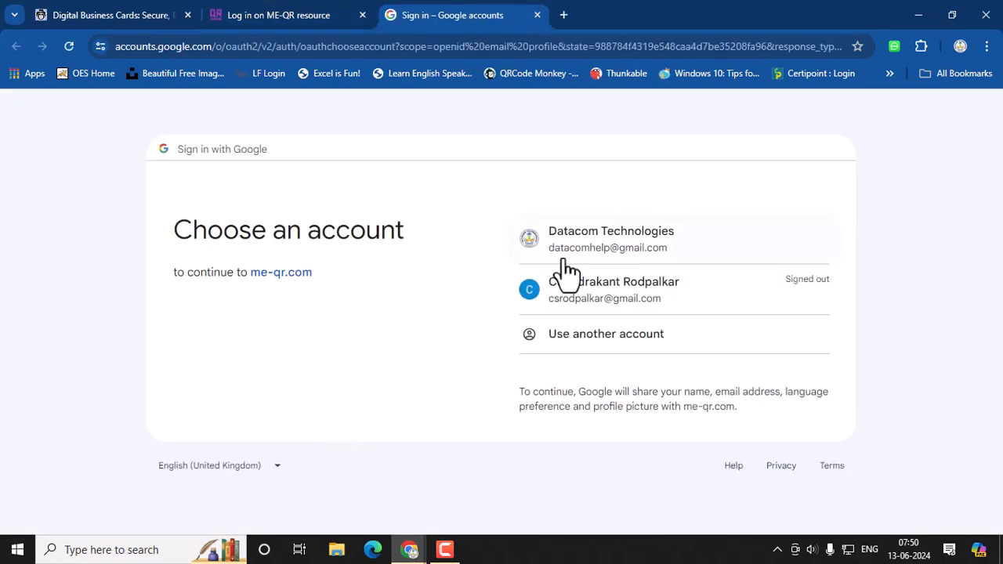
left_click(635, 250)
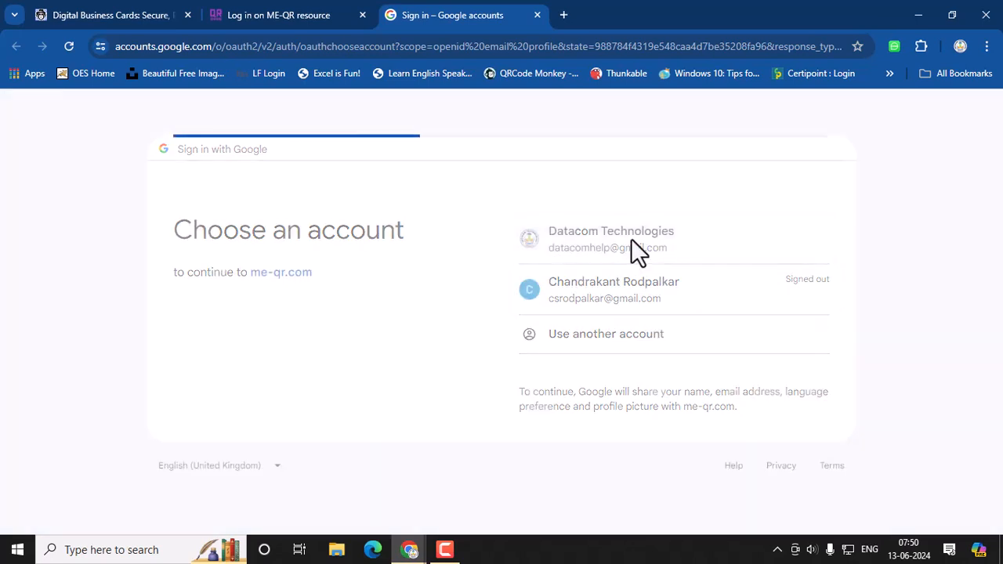
left_click(649, 394)
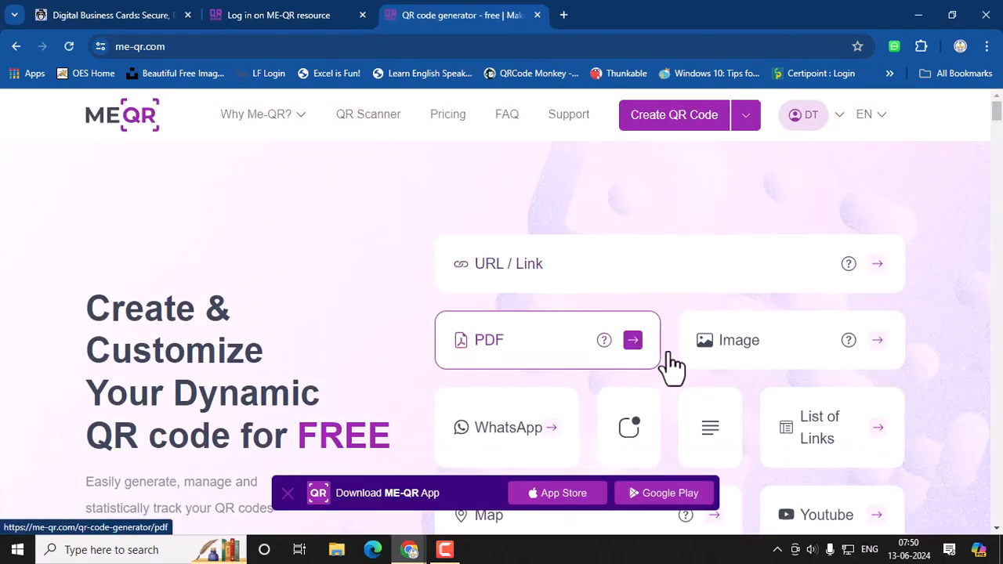
Step: Start a URL / Link QR code, set Content Category to Education, then switch to the Text type
left_click(531, 270)
scroll(439, 344, "down", 1)
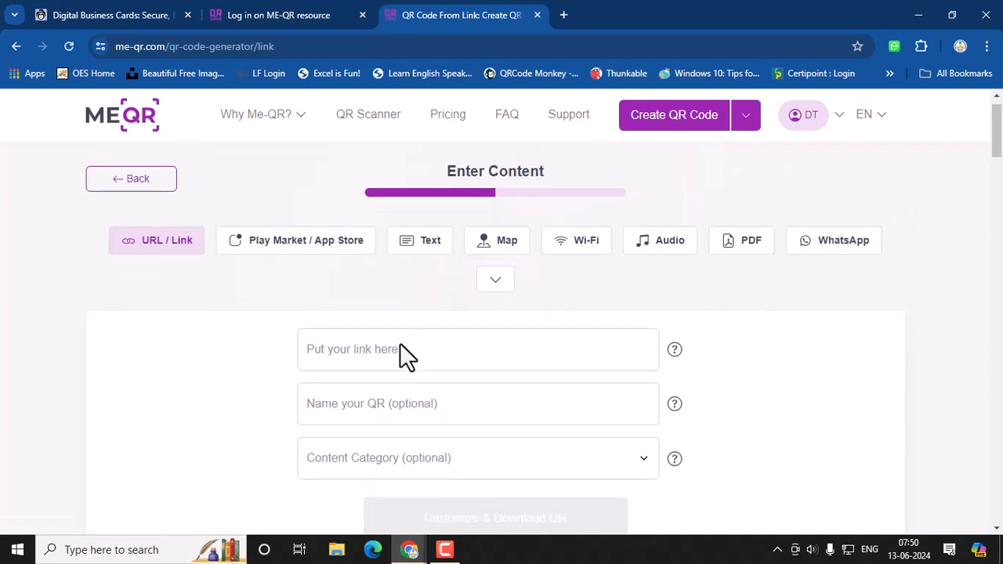
left_click(333, 308)
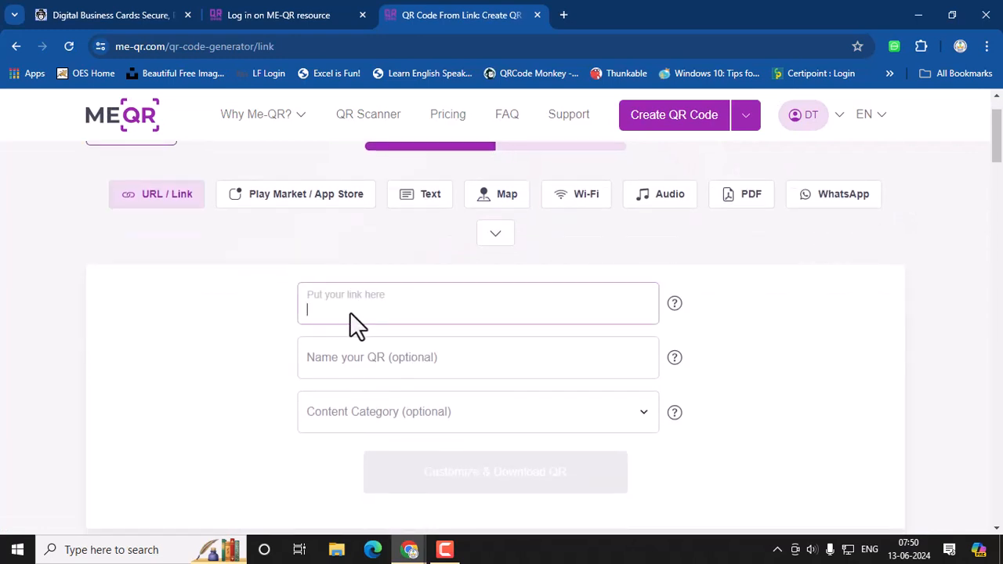
left_click(368, 363)
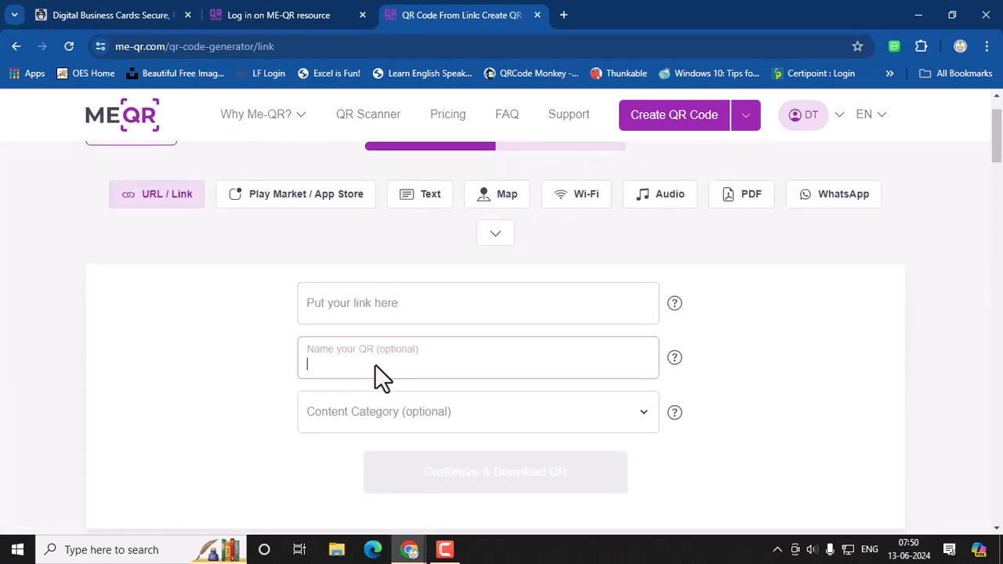
left_click(417, 420)
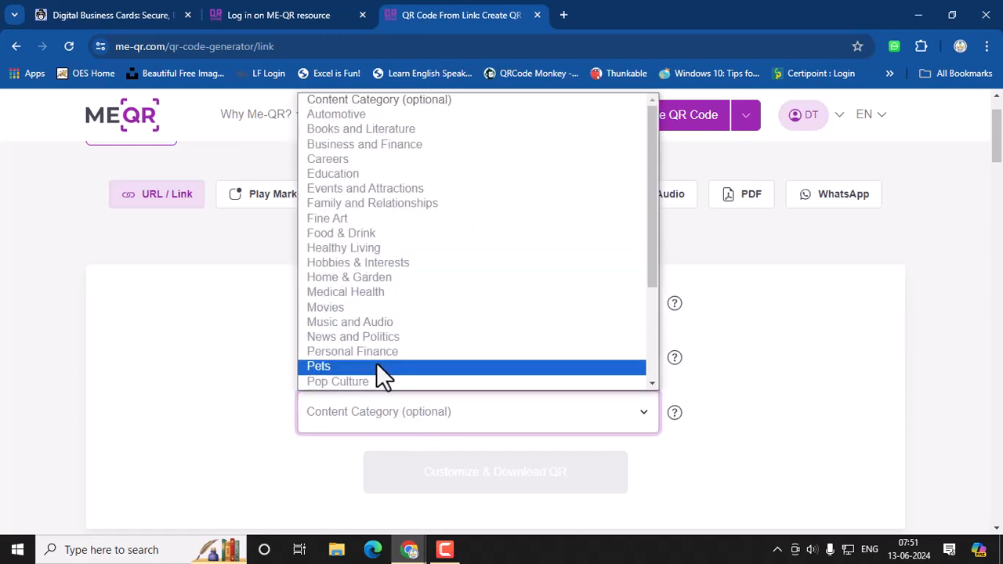
left_click(368, 174)
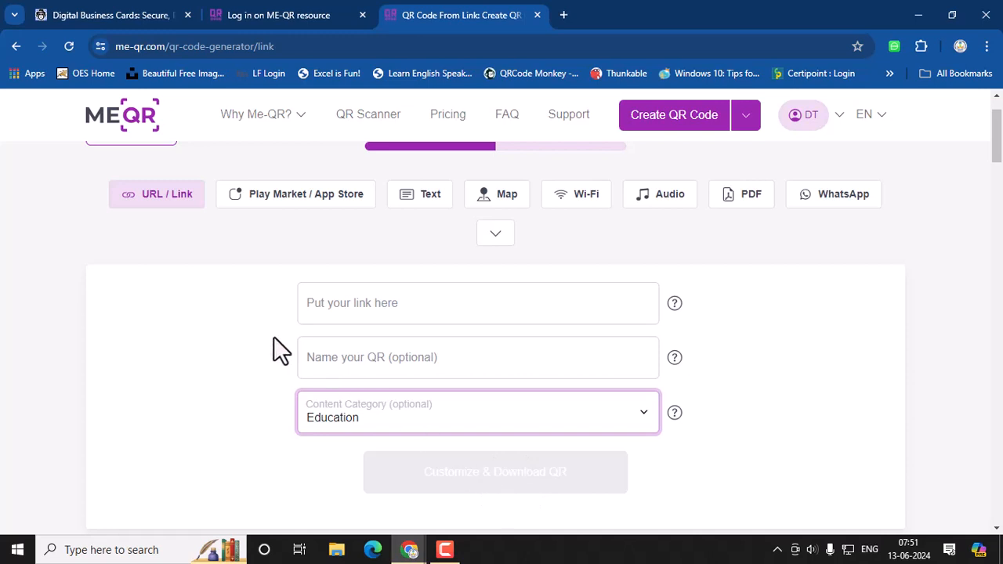
left_click(233, 324)
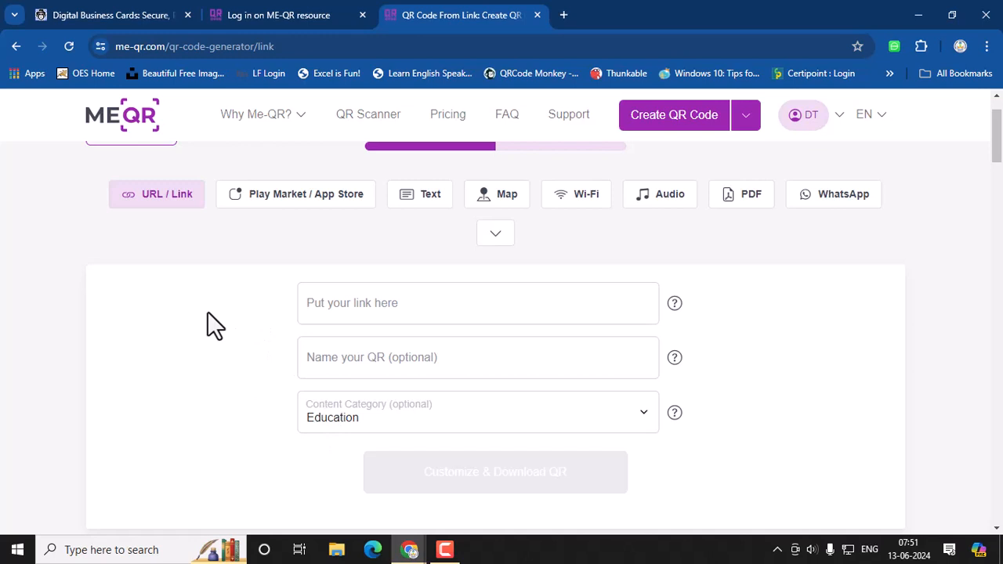
left_click(366, 306)
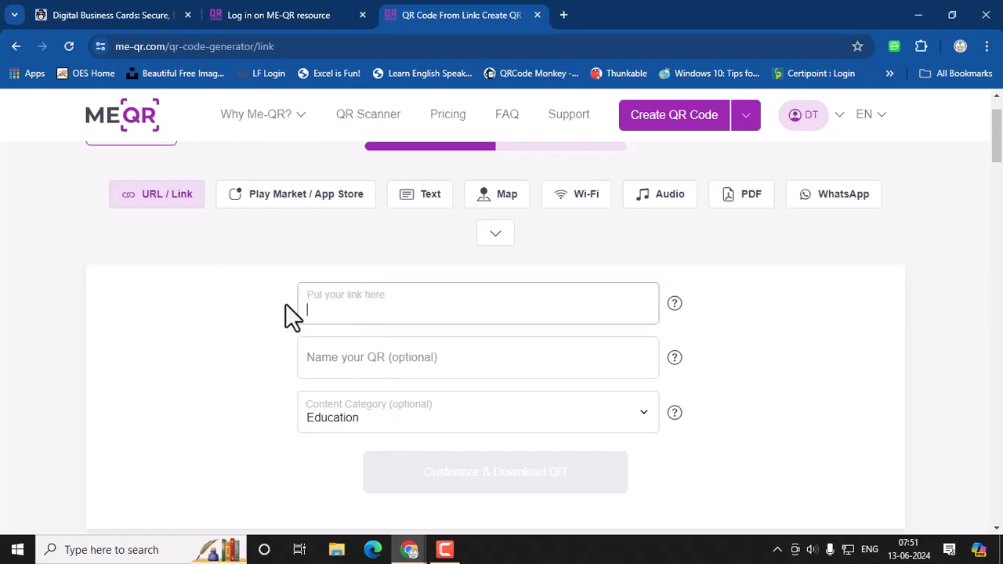
left_click(429, 205)
Step: Enter 'DATACOM TECHNOLOGIES' and a contact number line, then continue to Customize & Download QR
left_click(369, 412)
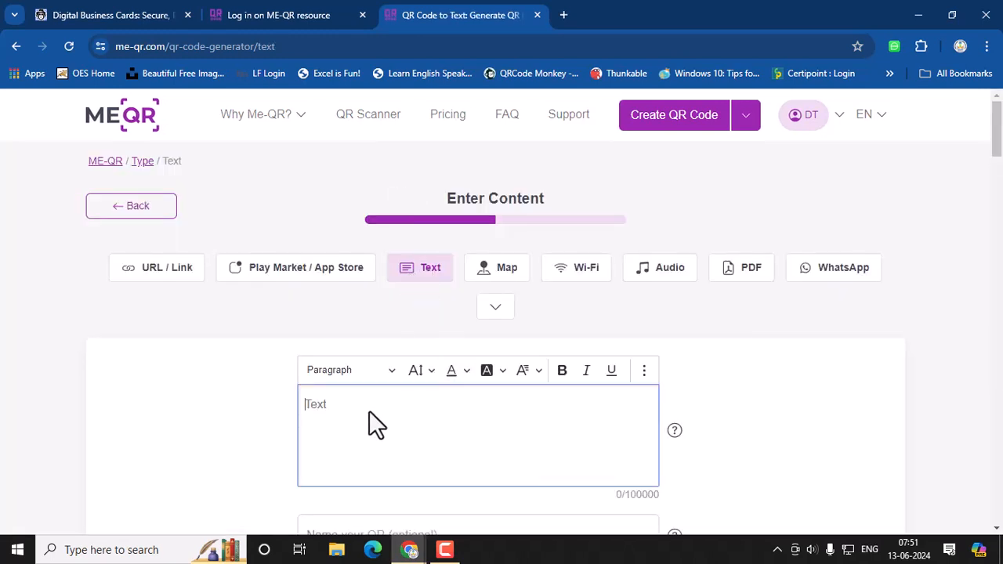
type("DATACOM,  TECHNOLOGIES")
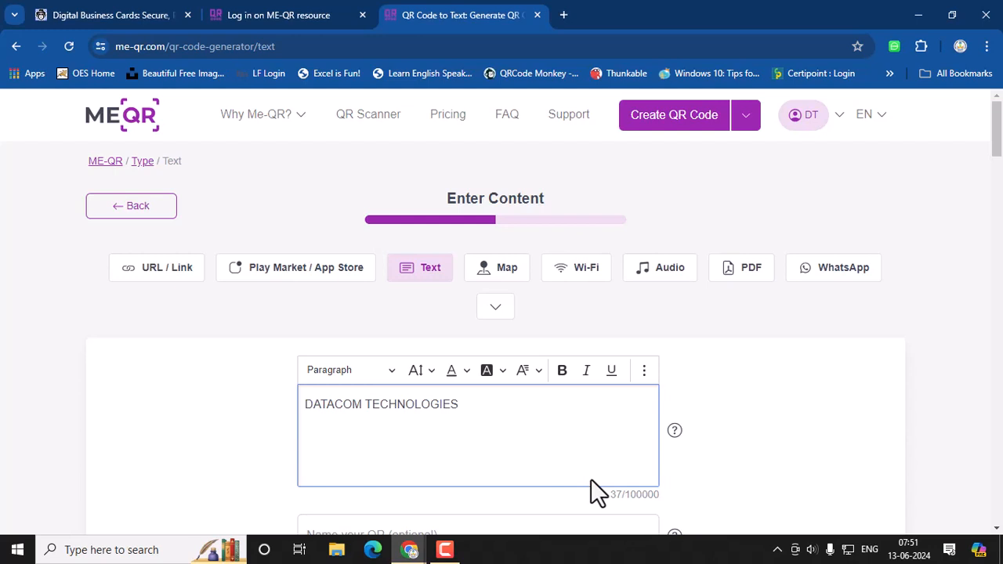
left_click_drag(437, 423, 299, 369)
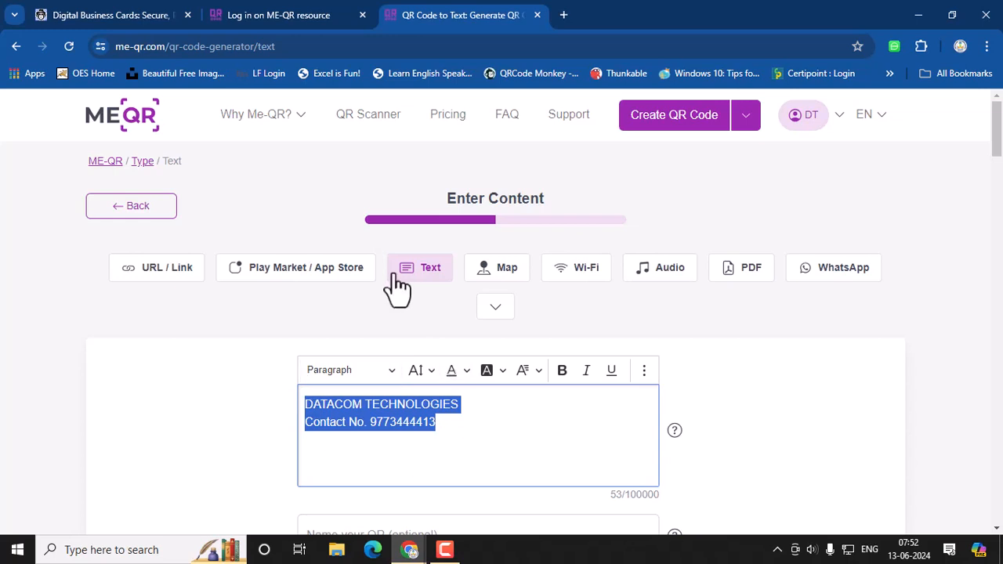
scroll(560, 463, "down", 2)
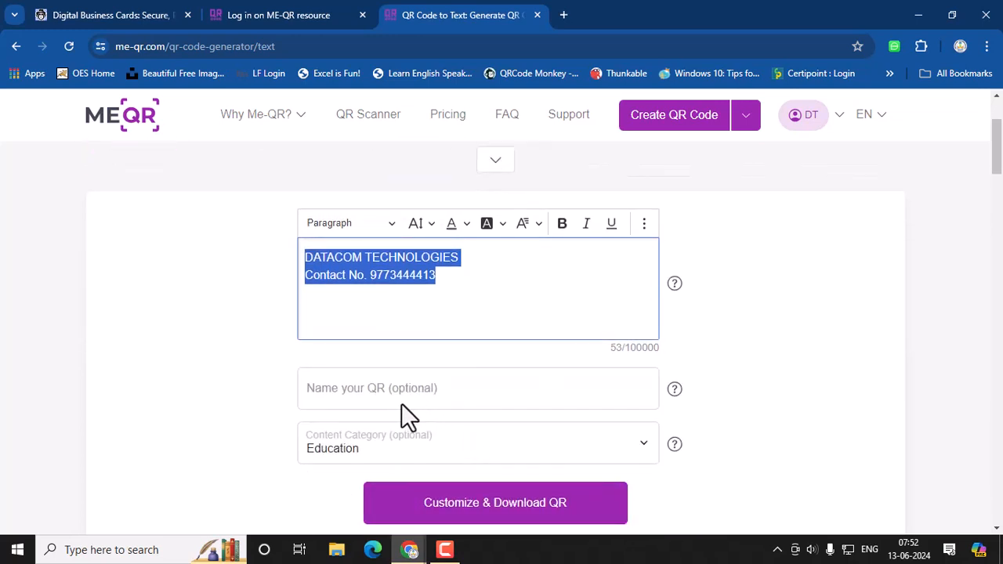
left_click(496, 505)
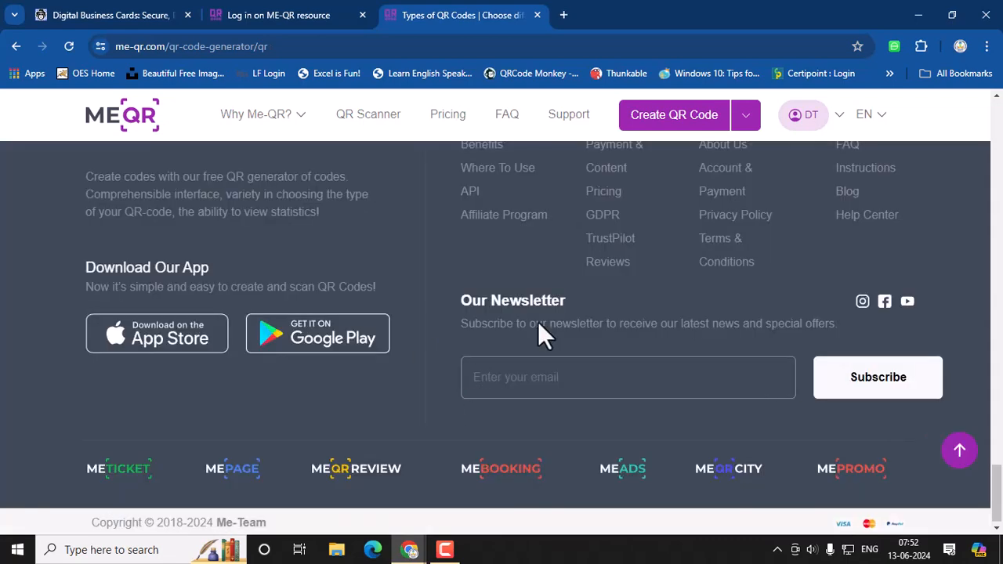
Step: Preview the code in the SCAN ME, lime-themed and birthday balloon Pre-Made frames
scroll(547, 382, "up", 5)
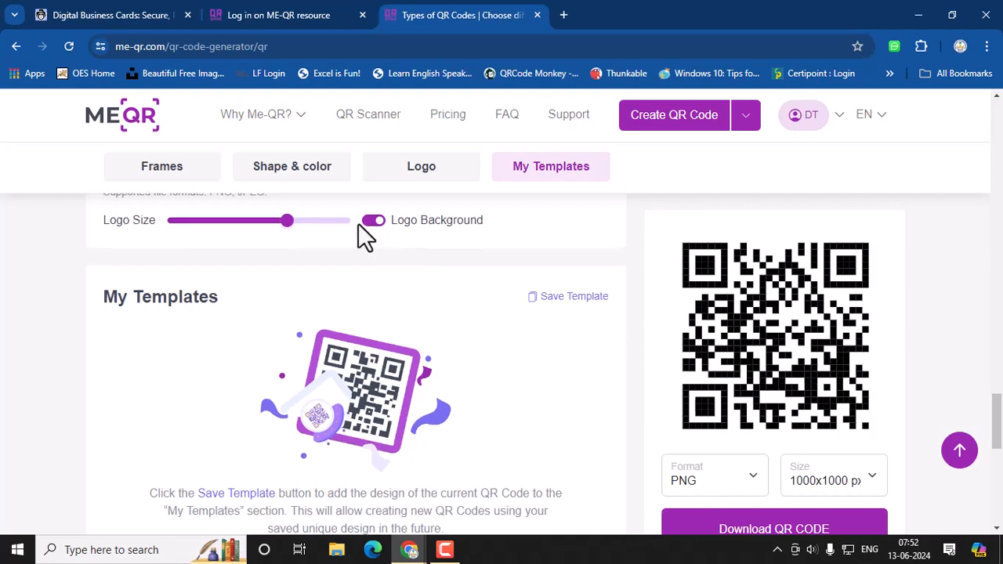
scroll(363, 235, "up", 5)
scroll(267, 266, "up", 10)
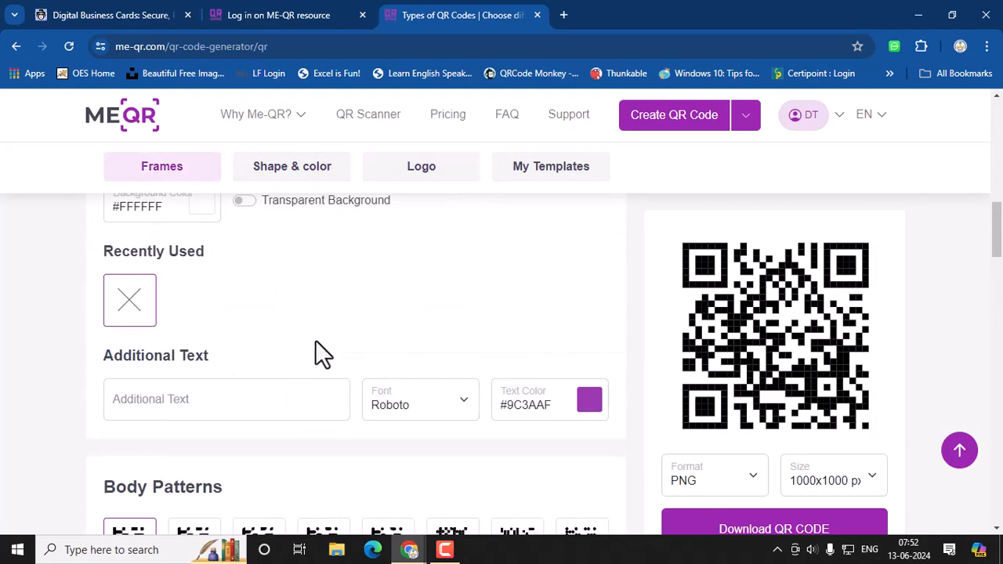
scroll(321, 358, "up", 5)
scroll(321, 358, "down", 3)
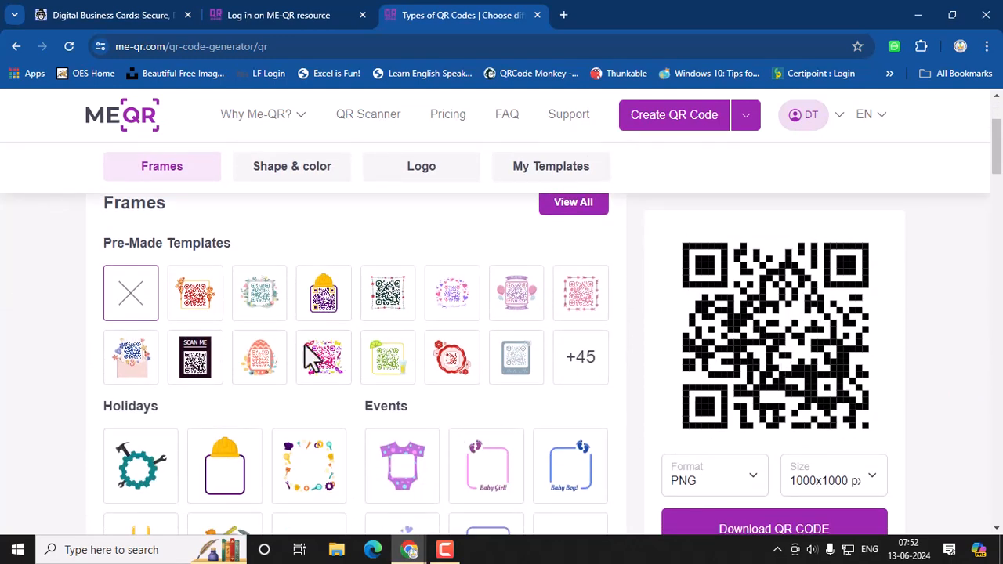
left_click(197, 353)
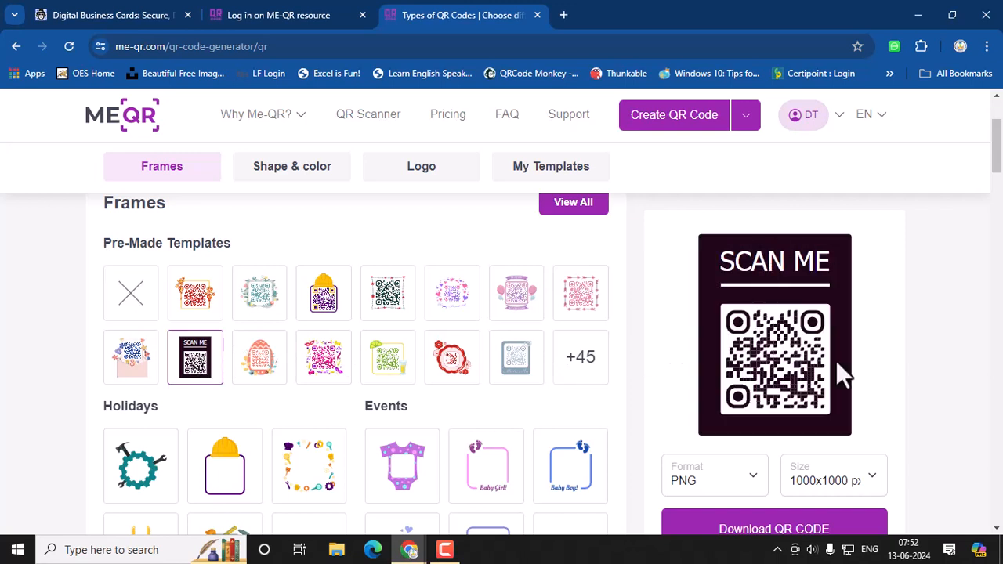
left_click(381, 363)
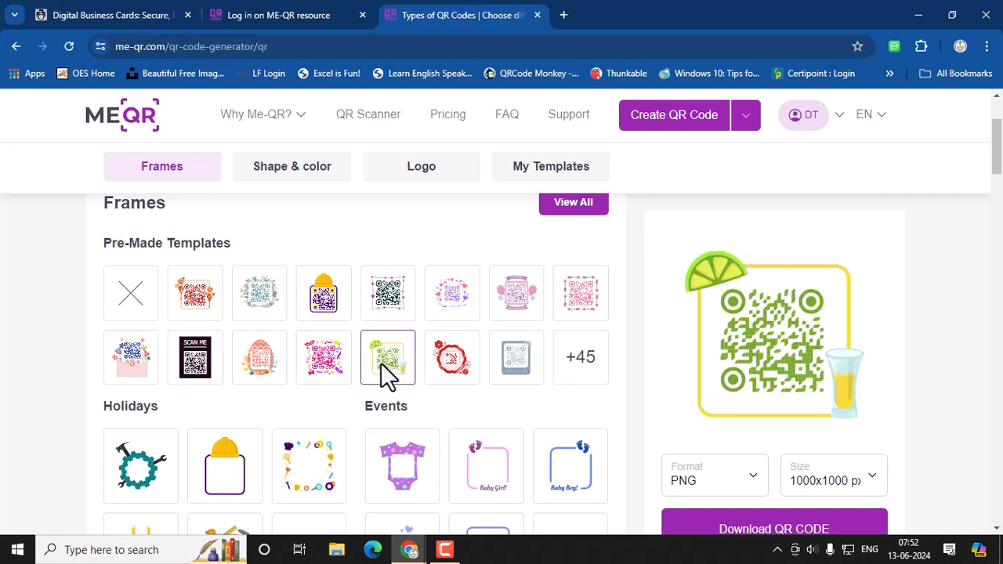
left_click(525, 305)
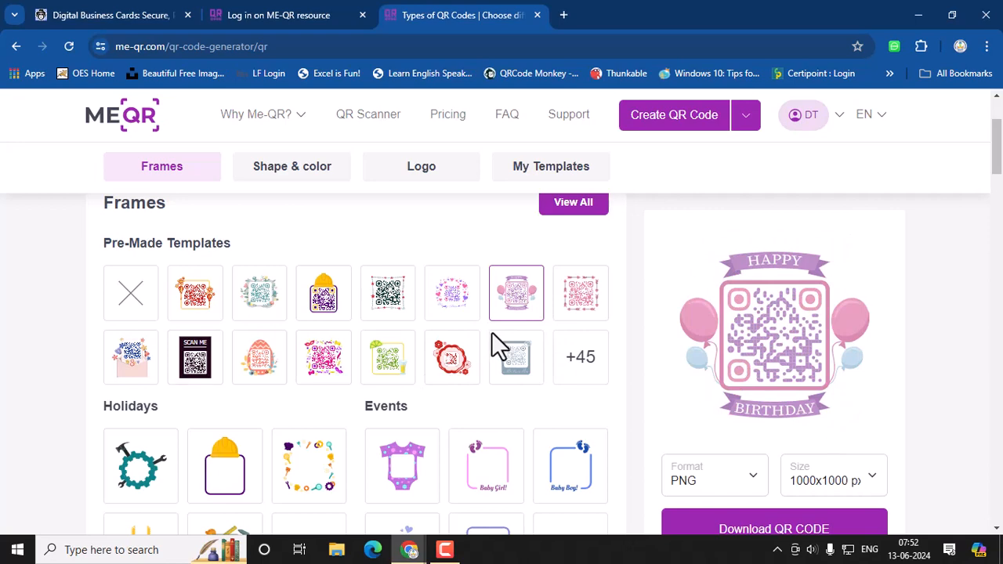
Step: Try the tools-themed frame, then settle on the red balloon SCAN ME frame under Thematic
scroll(494, 345, "down", 3)
left_click(311, 270)
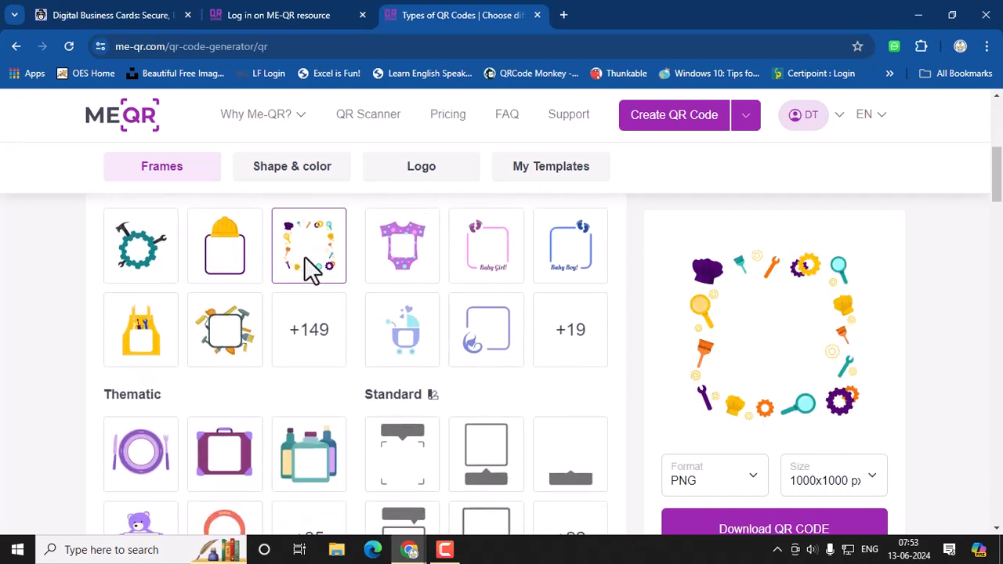
scroll(394, 324, "down", 2)
left_click(217, 397)
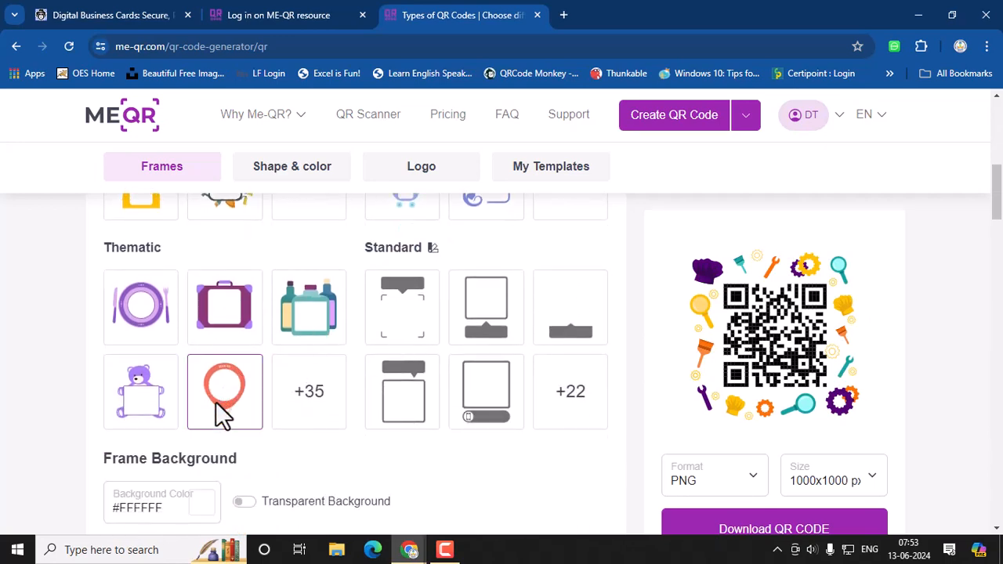
scroll(360, 354, "down", 3)
scroll(425, 408, "down", 4)
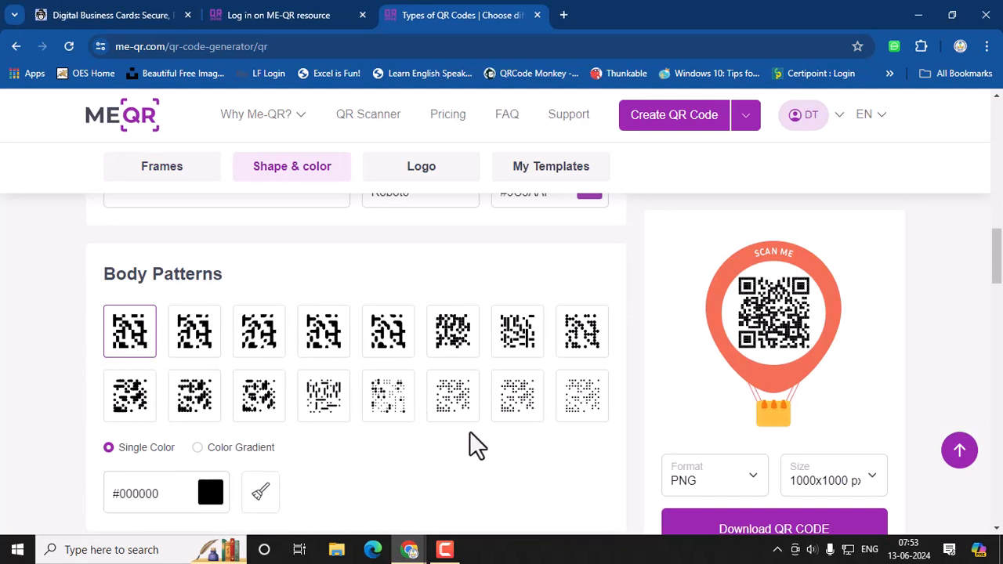
Step: Give the code a dense square body pattern and rounded teardrop external eye corners
left_click(582, 402)
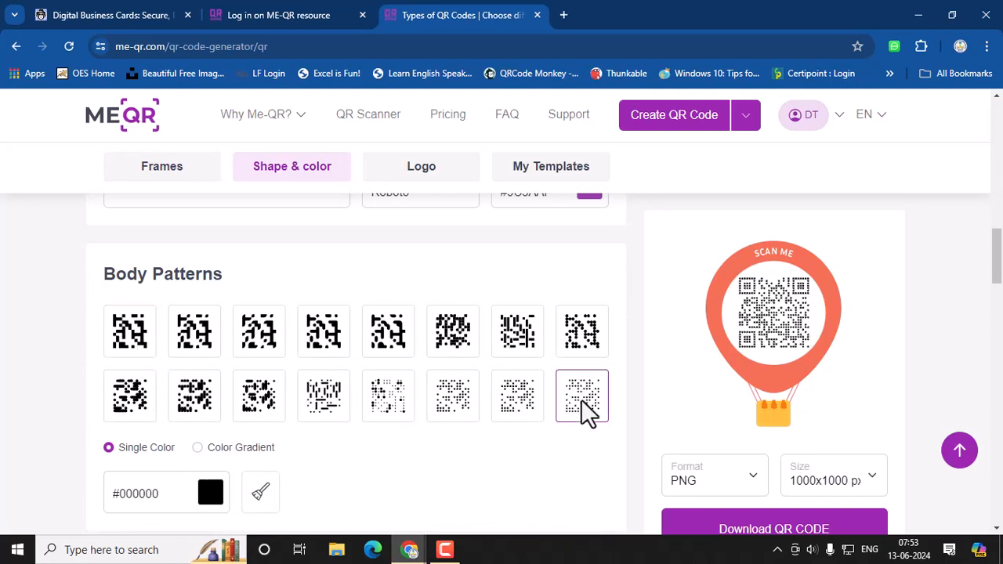
left_click(594, 344)
scroll(468, 394, "down", 1)
scroll(467, 394, "down", 4)
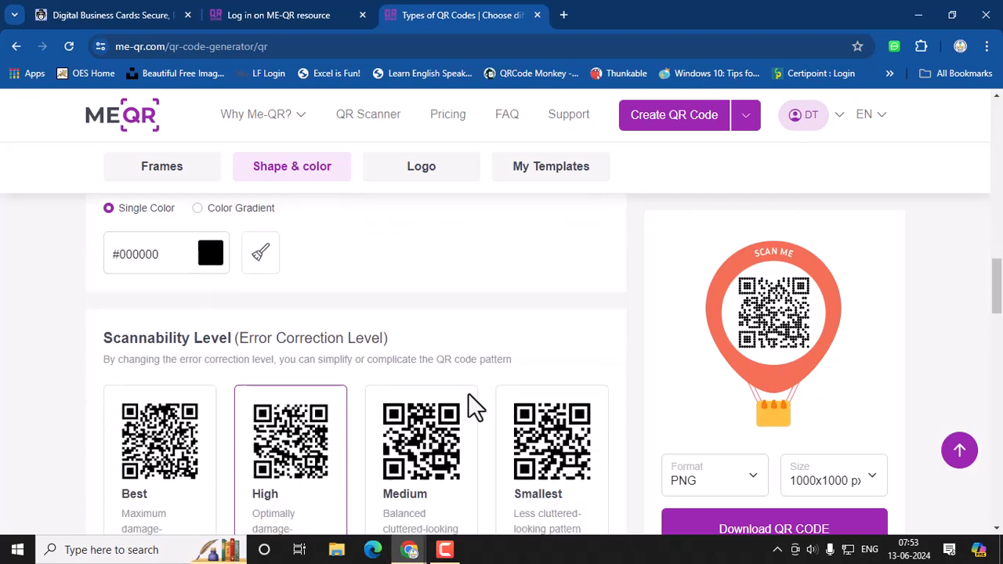
scroll(447, 418, "down", 2)
scroll(447, 419, "down", 2)
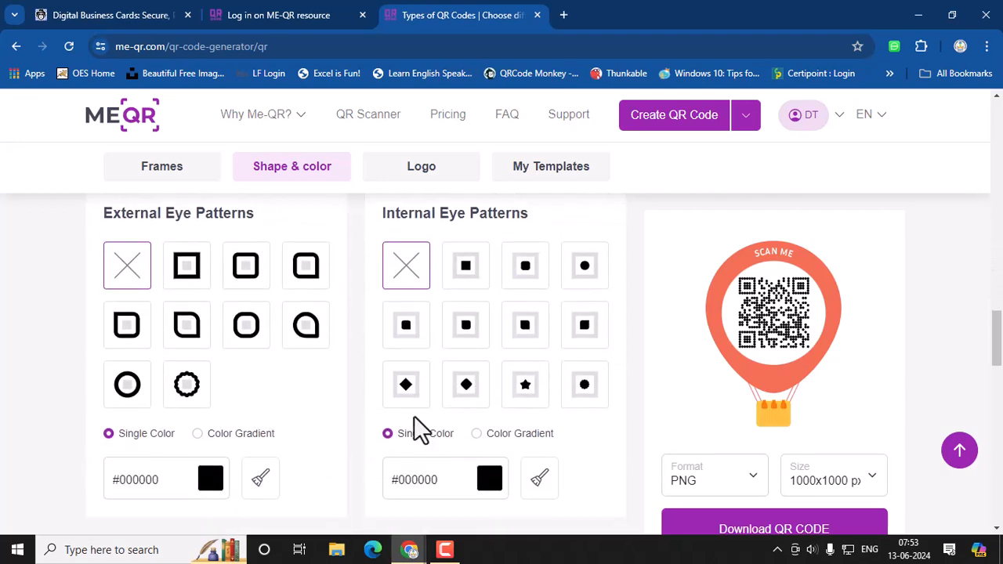
left_click(307, 335)
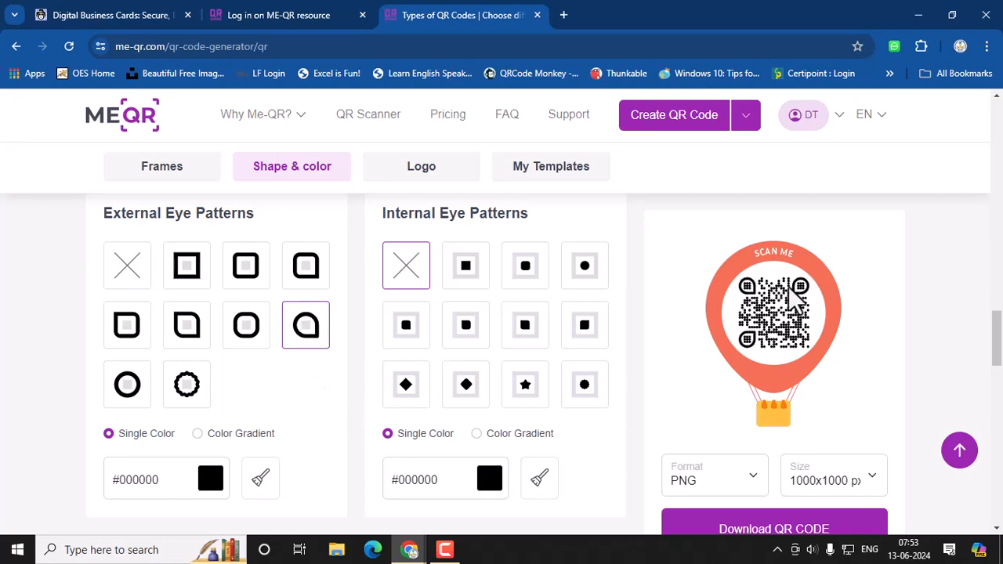
scroll(384, 427, "down", 4)
scroll(390, 432, "down", 1)
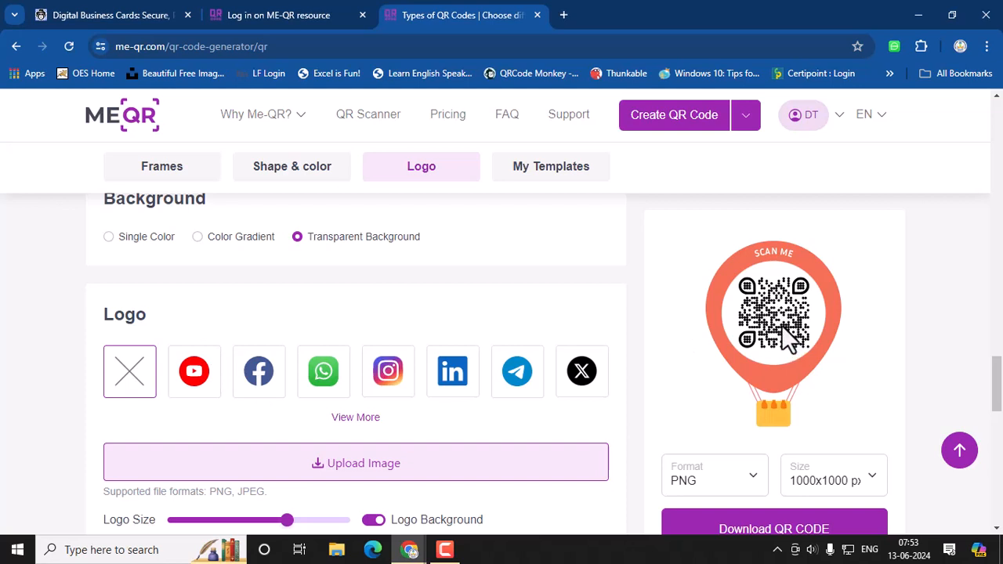
Step: Place the Instagram logo in the code's centre, review the download options, and return home
left_click(389, 374)
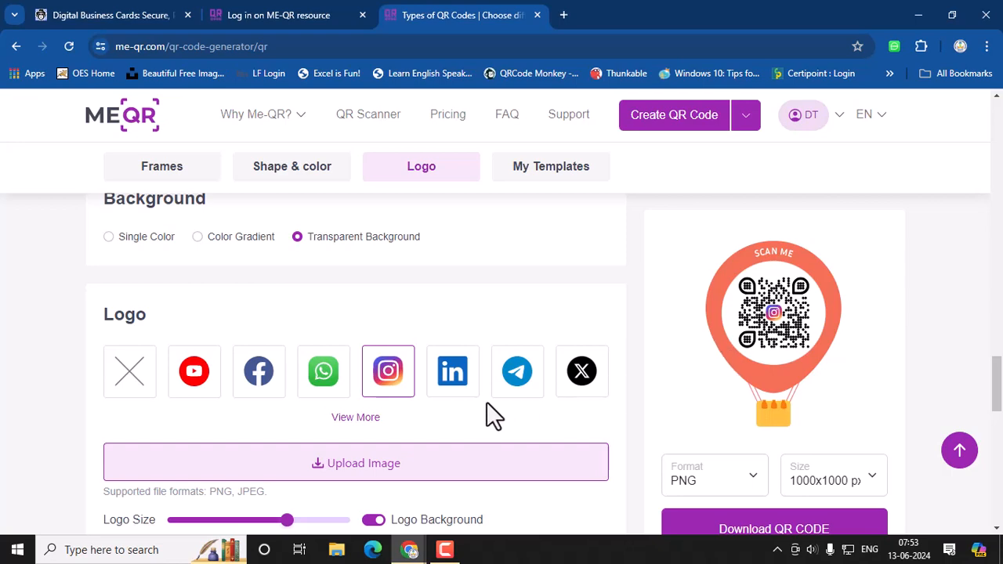
scroll(486, 402, "down", 2)
scroll(485, 406, "down", 4)
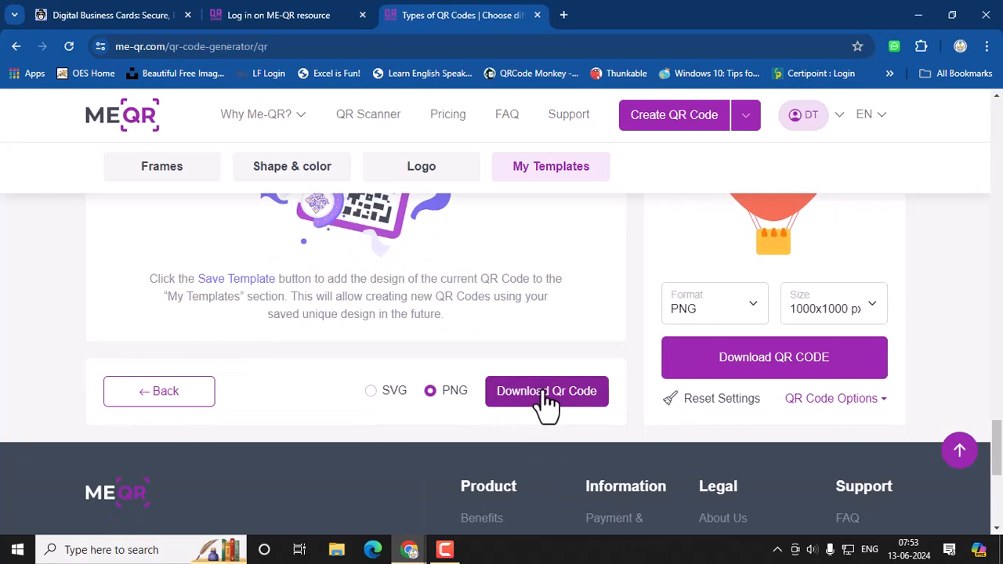
scroll(544, 404, "up", 20)
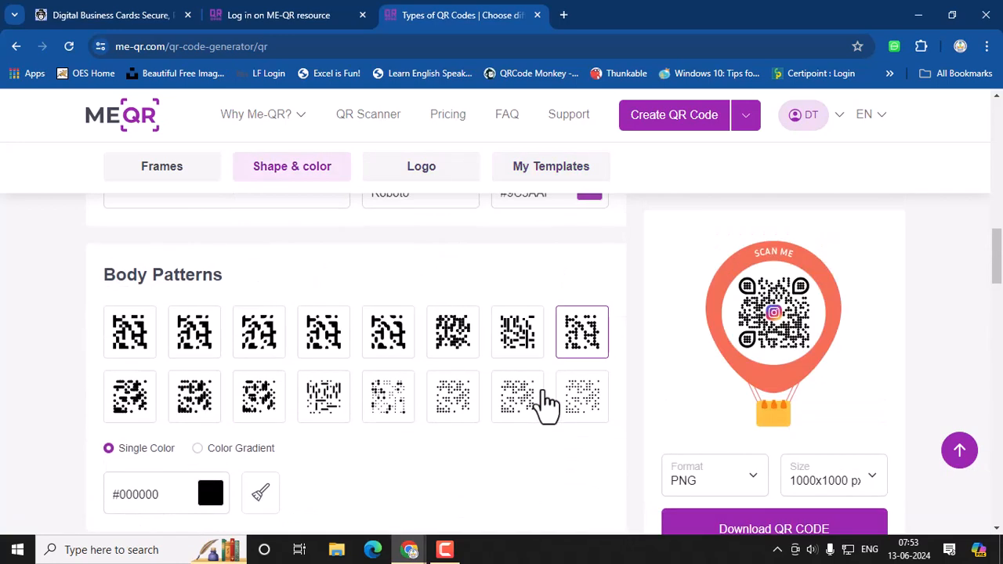
left_click(141, 121)
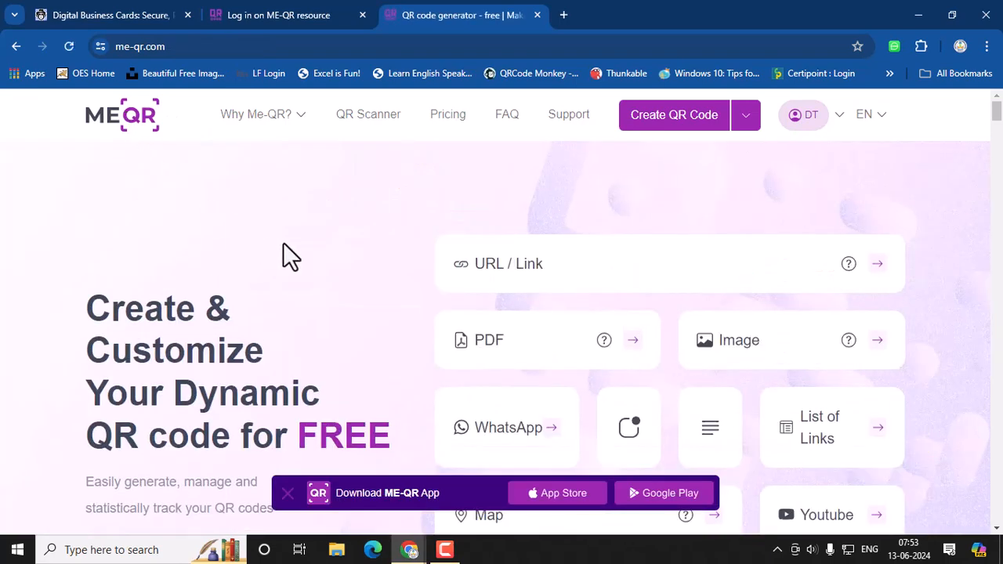
Step: Scroll through the home page's QR type cards: URL / Link, PDF, Image, WhatsApp, Map, Youtube
scroll(413, 262, "down", 2)
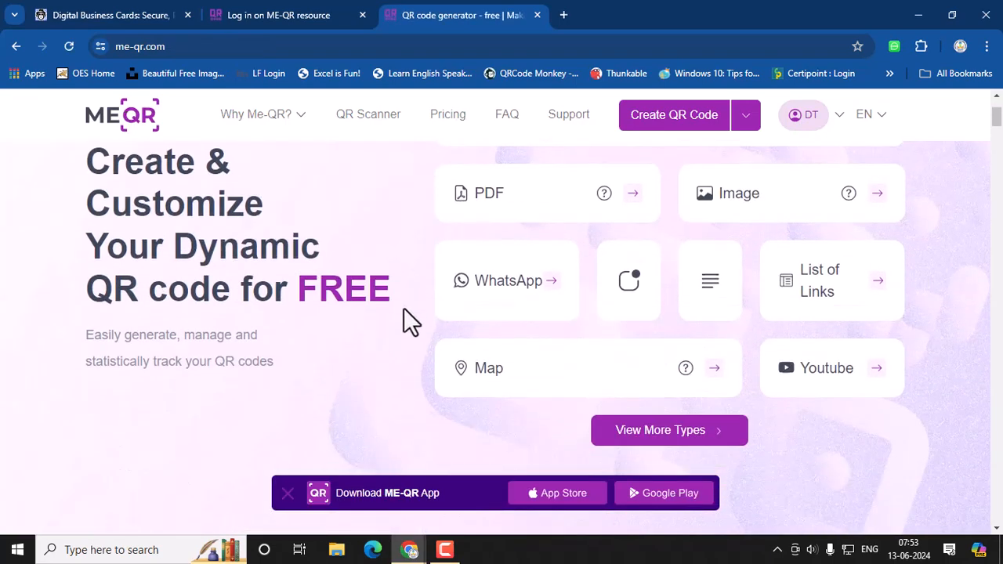
scroll(376, 275, "up", 1)
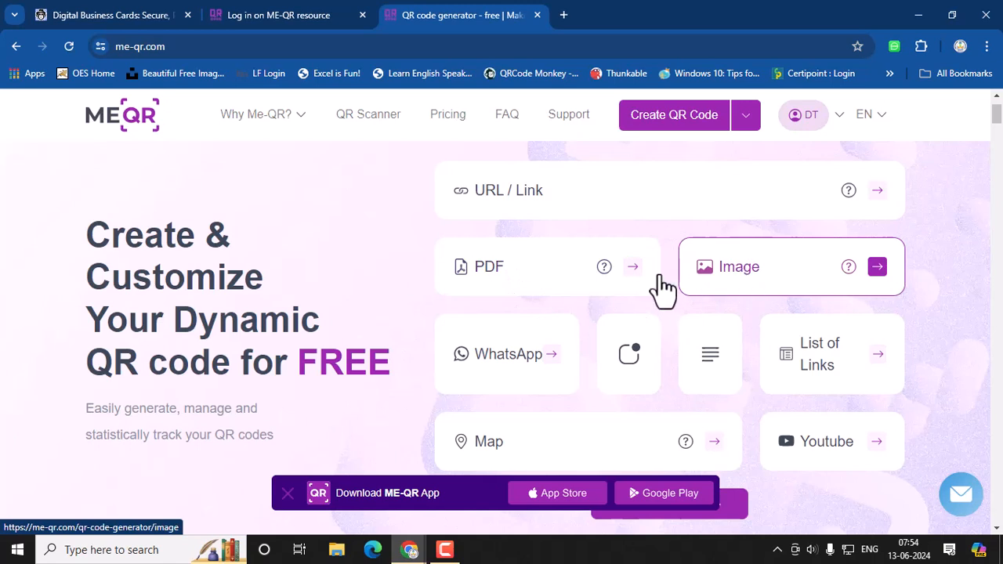
scroll(470, 345, "down", 1)
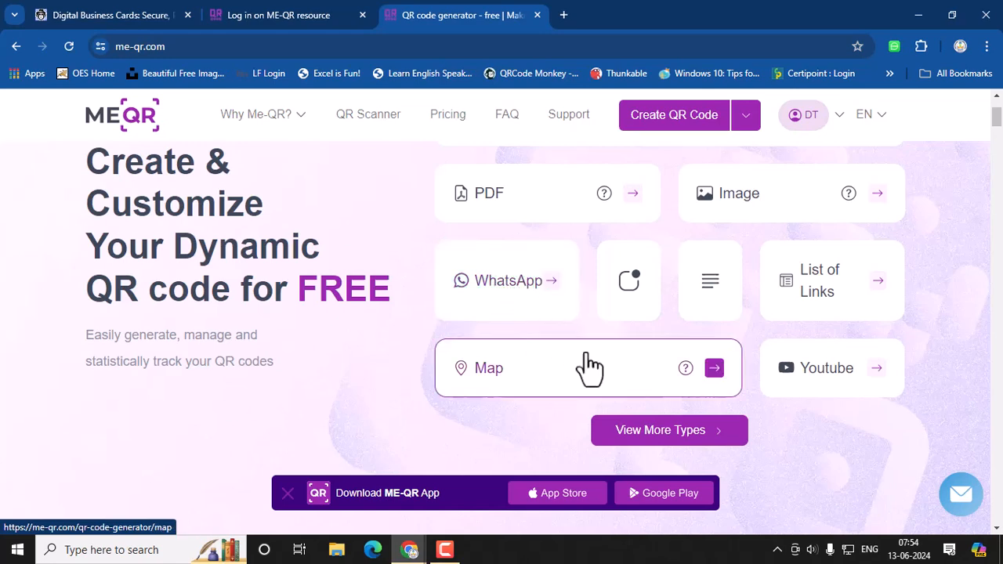
scroll(604, 392, "down", 1)
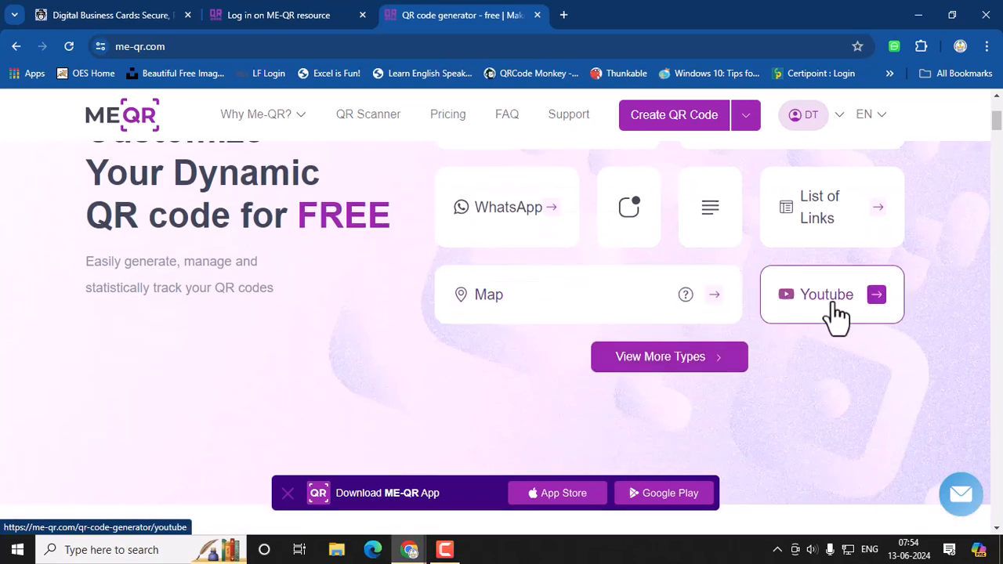
Step: Browse the full Choose Type list of QR types, then switch to the ME-QR login tab
left_click(707, 357)
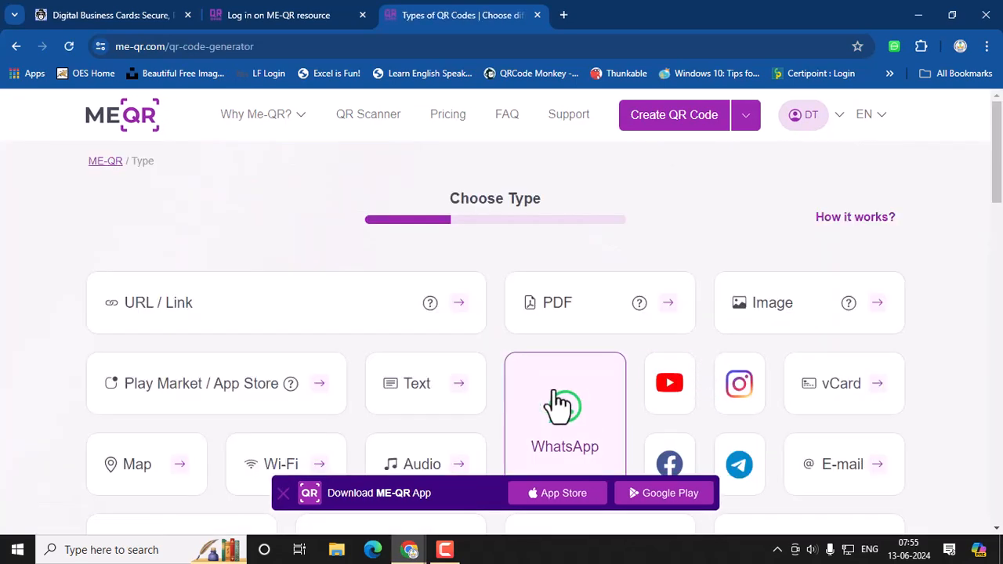
scroll(501, 402, "down", 2)
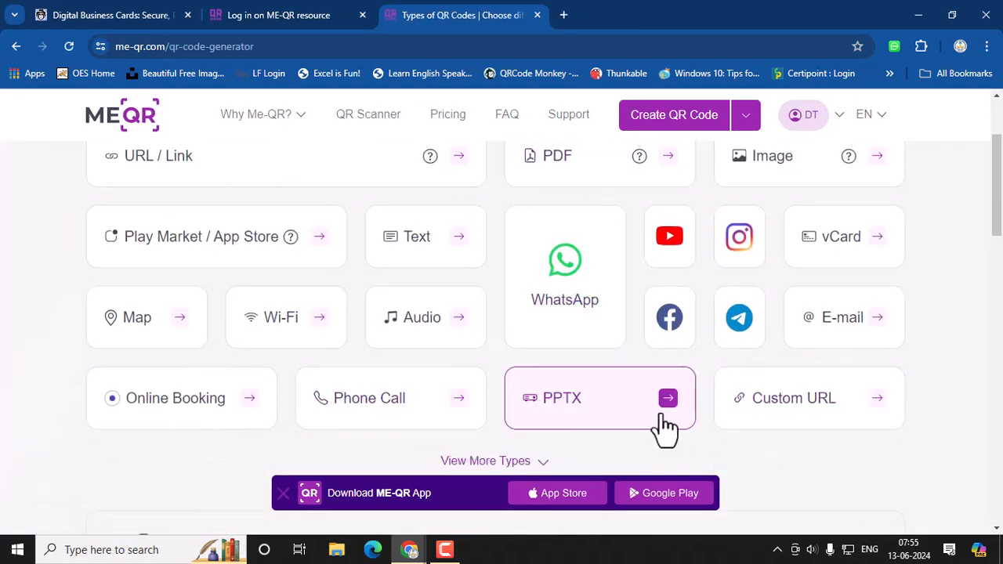
scroll(921, 372, "up", 1)
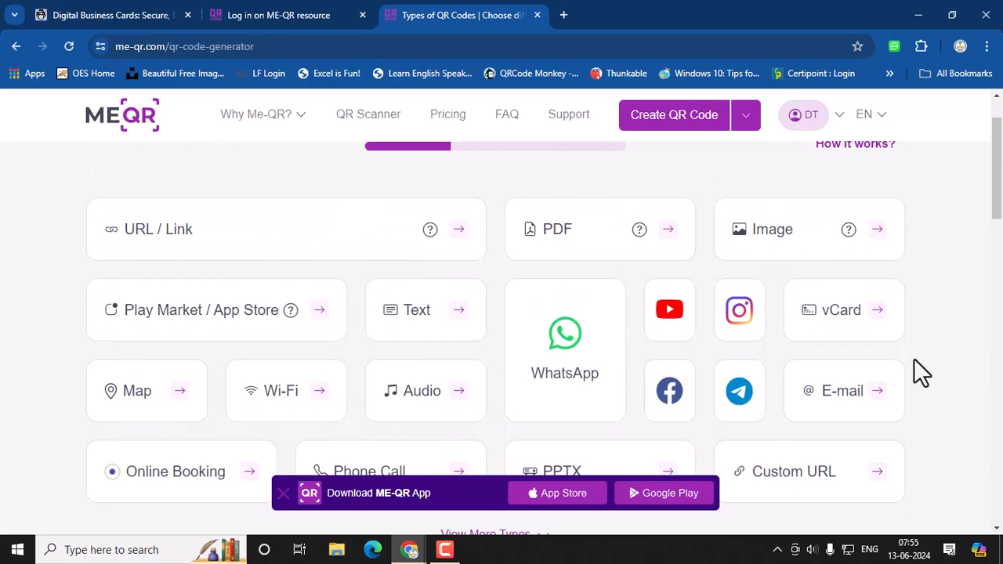
scroll(921, 372, "up", 1)
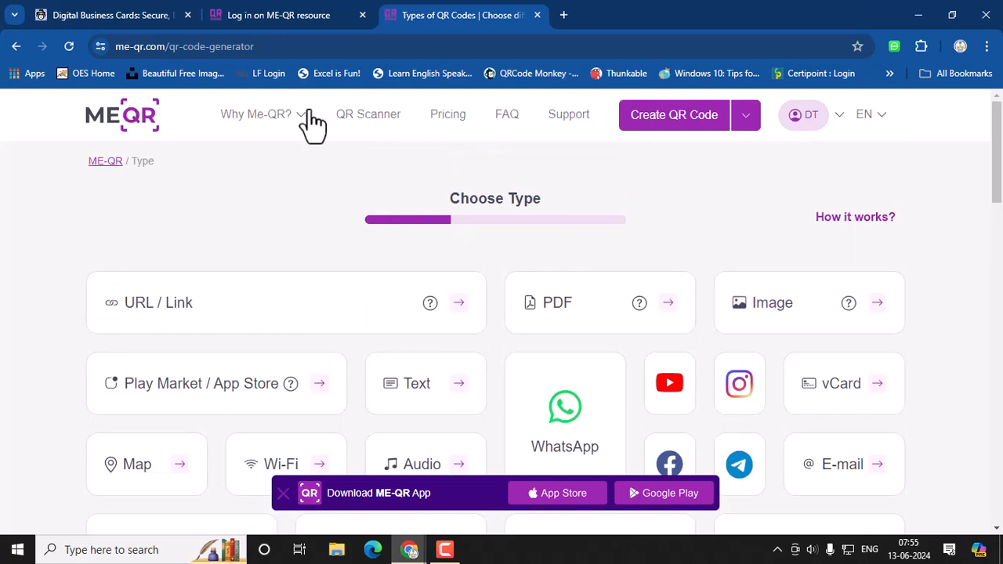
left_click(237, 19)
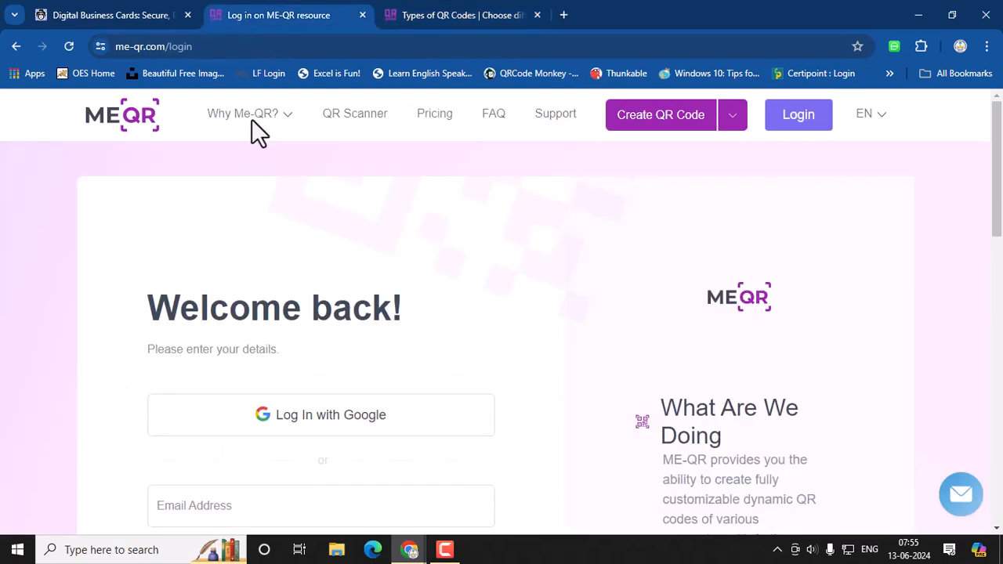
Step: Return to the QRCode Chimp editor for linko.page/datacom and scroll through its template and Profile settings
left_click(89, 15)
scroll(425, 424, "down", 2)
scroll(425, 424, "down", 2)
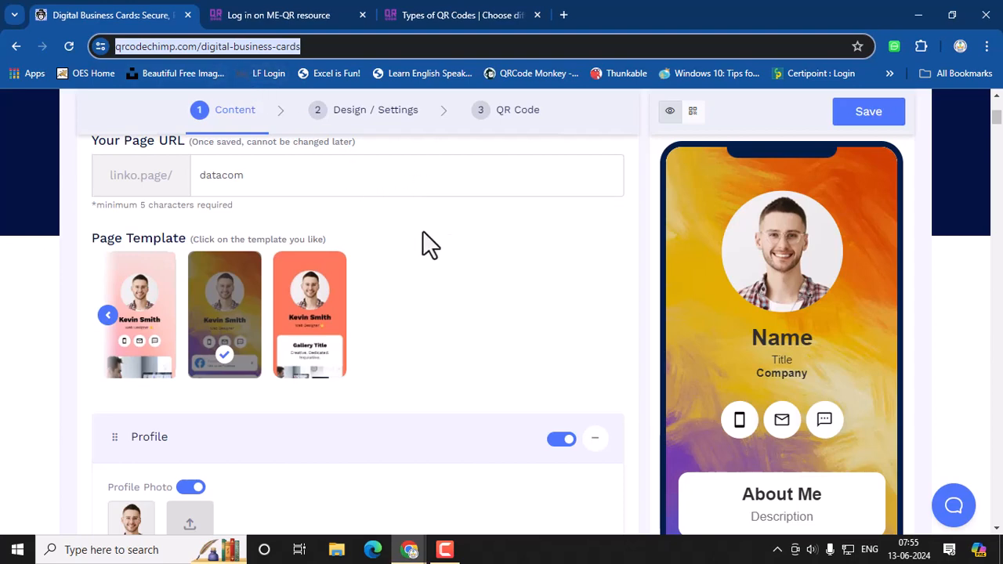
Step: Open the QRCode Chimp dashboard showing 31 total scans and 3 dynamic, 3 static codes
left_click(490, 317)
scroll(509, 310, "up", 4)
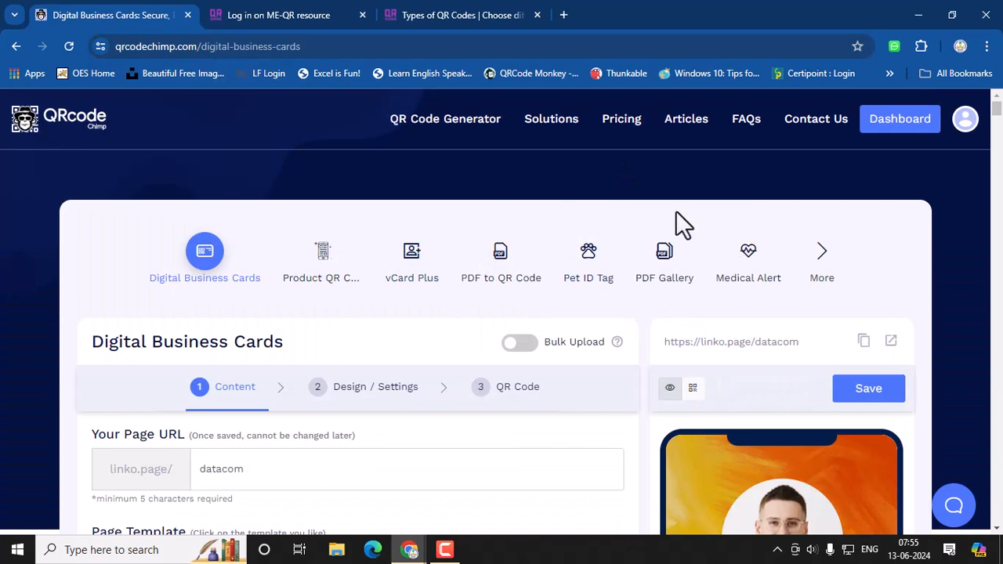
left_click(893, 135)
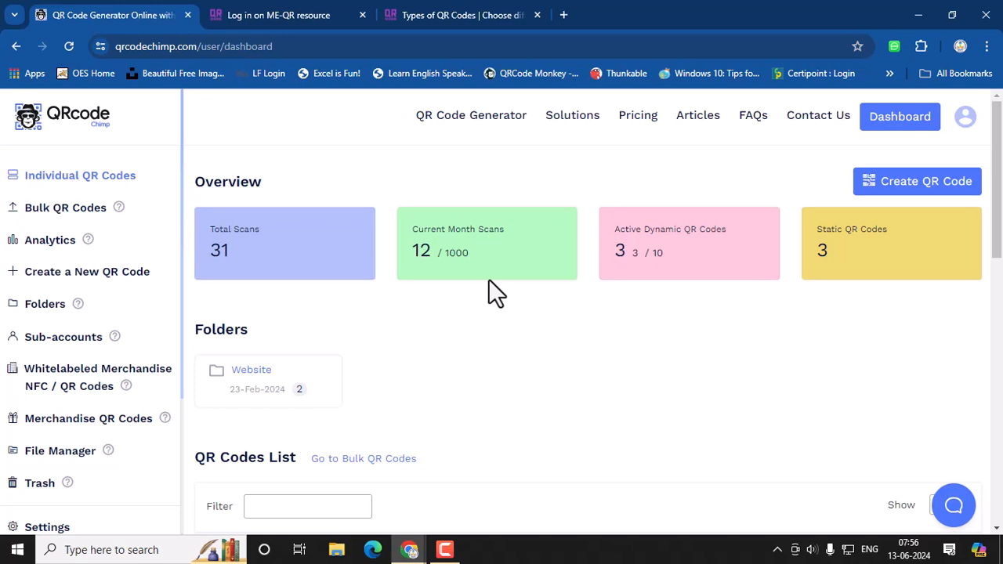
scroll(539, 418, "down", 3)
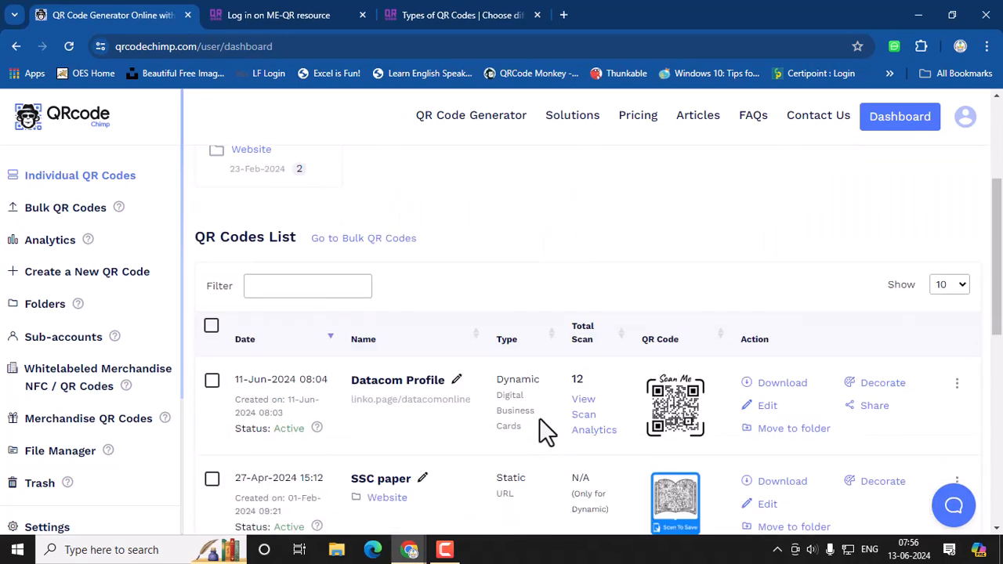
scroll(539, 417, "down", 2)
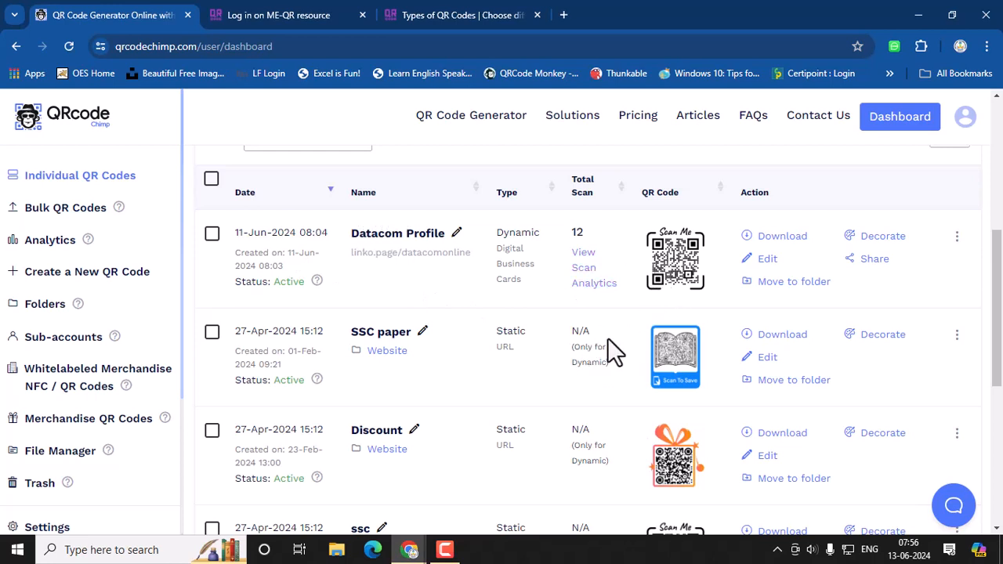
double_click(575, 232)
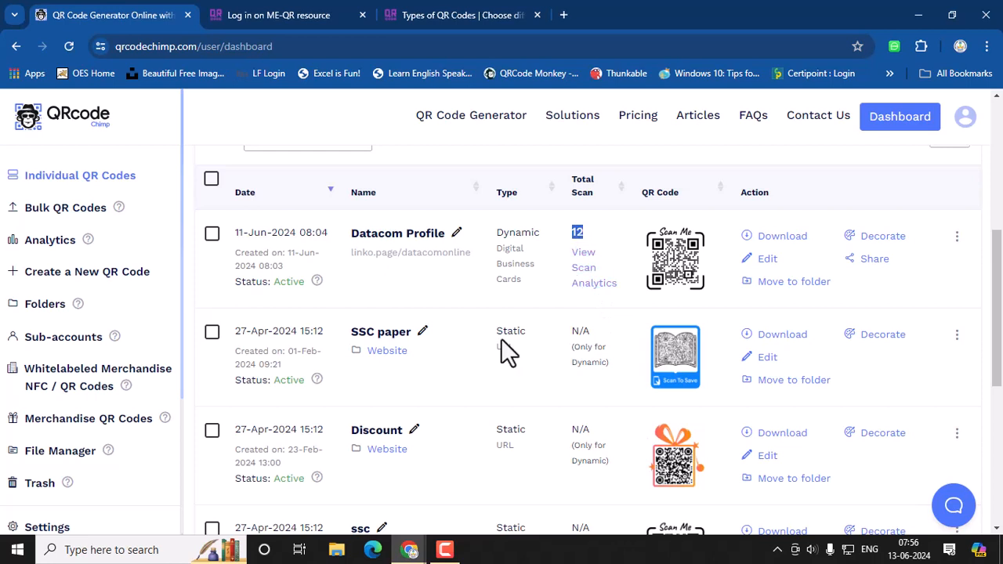